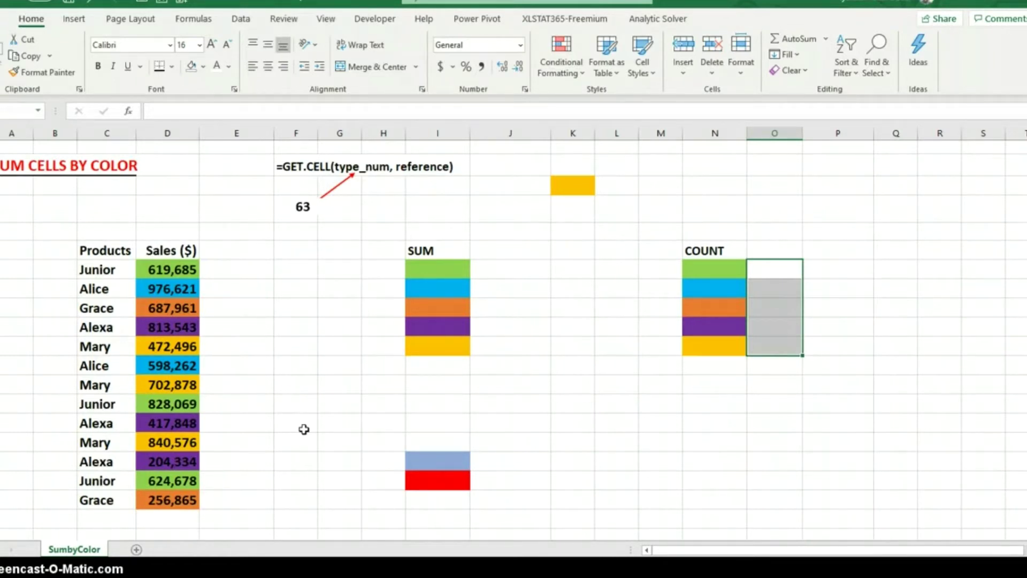
left_click(835, 209)
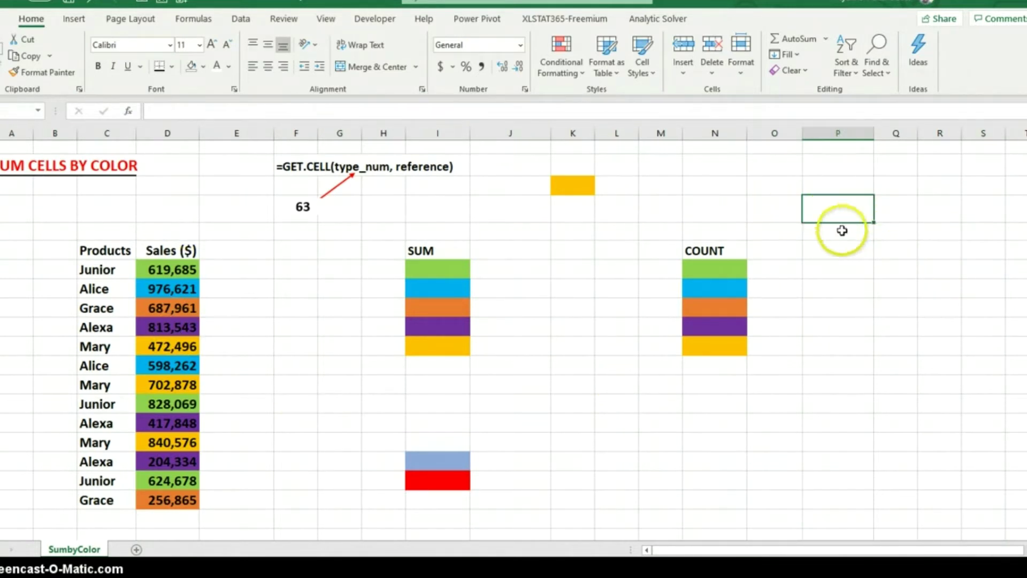
type("=")
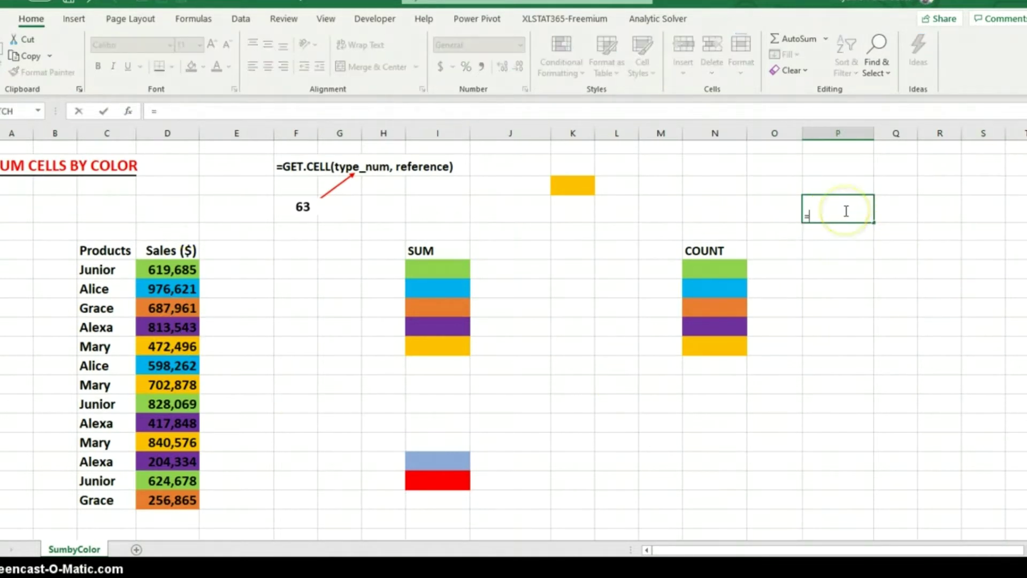
key("Escape")
left_click(825, 244)
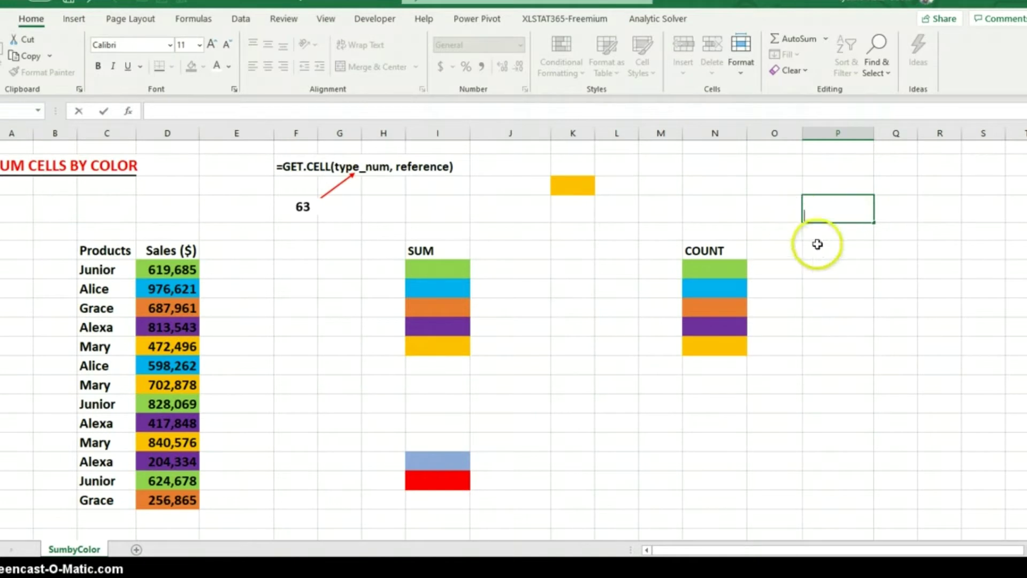
left_click(843, 214)
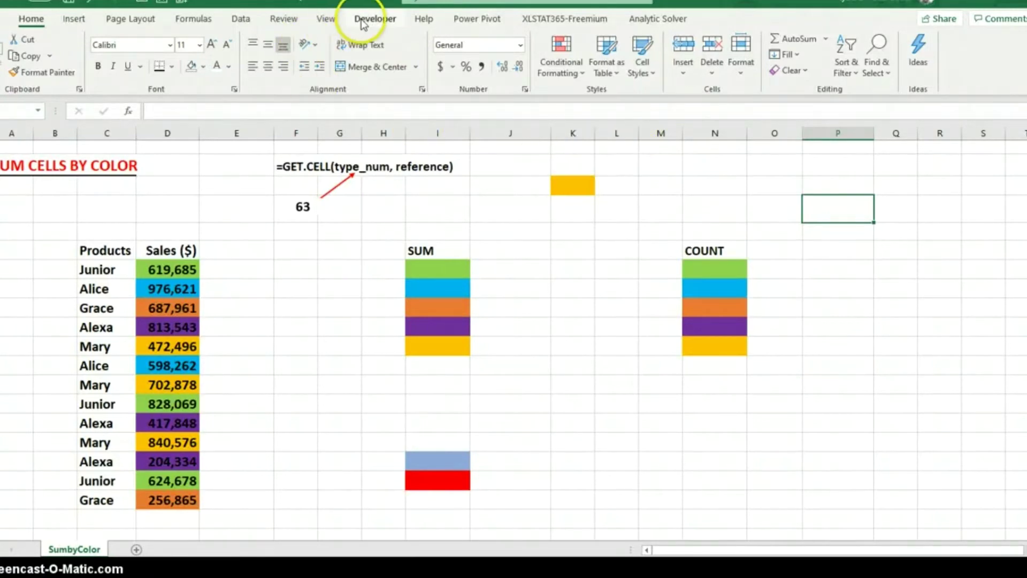
Delete the existing SumColor name in the Name Manager
left_click(196, 19)
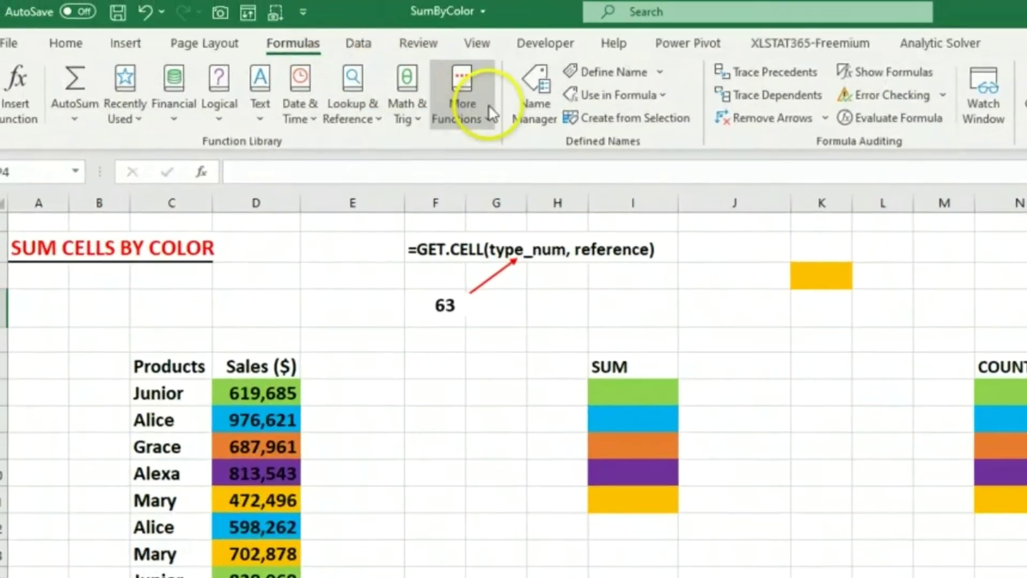
left_click(363, 77)
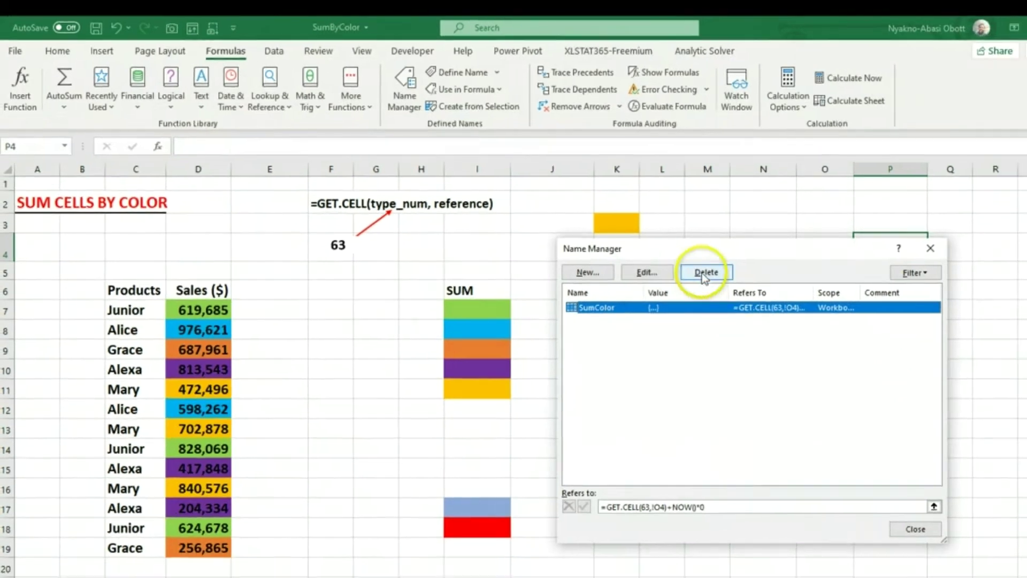
left_click(705, 273)
left_click(532, 364)
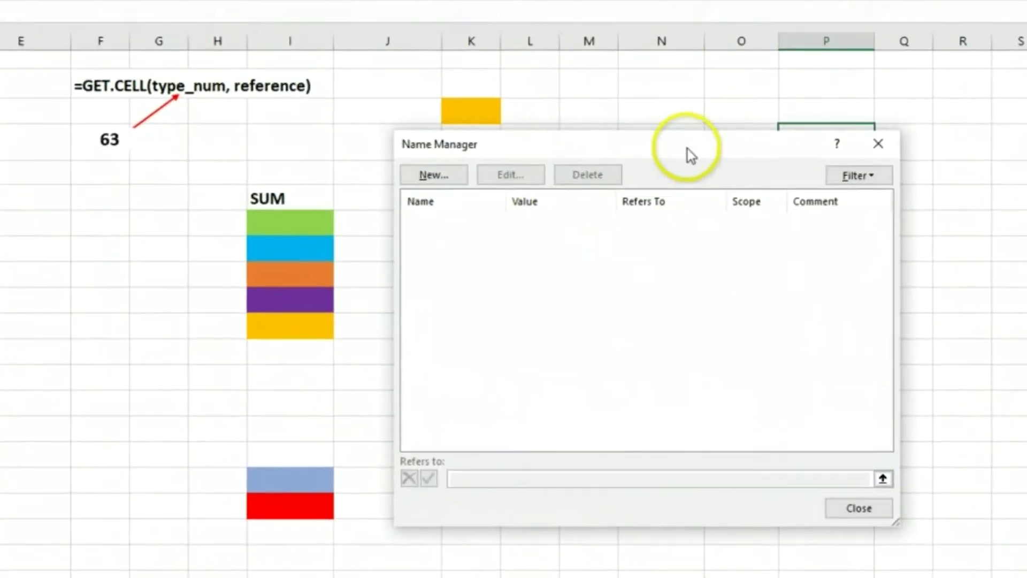
left_click_drag(722, 226, 712, 257)
left_click_drag(685, 182, 687, 190)
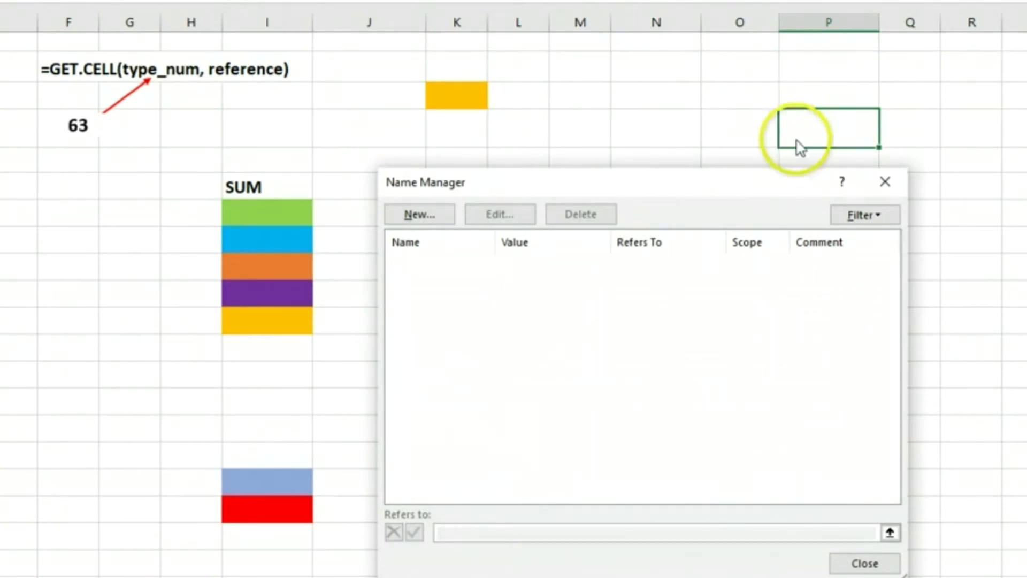
Start a new name called SumColor and select its P4 reference for replacement
left_click(430, 218)
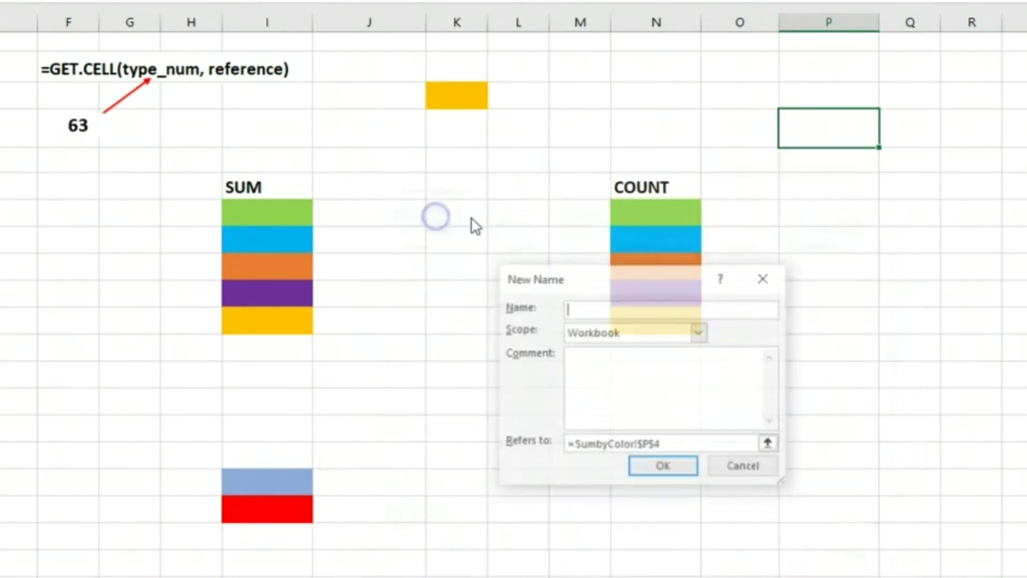
left_click(603, 311)
type("SumColor")
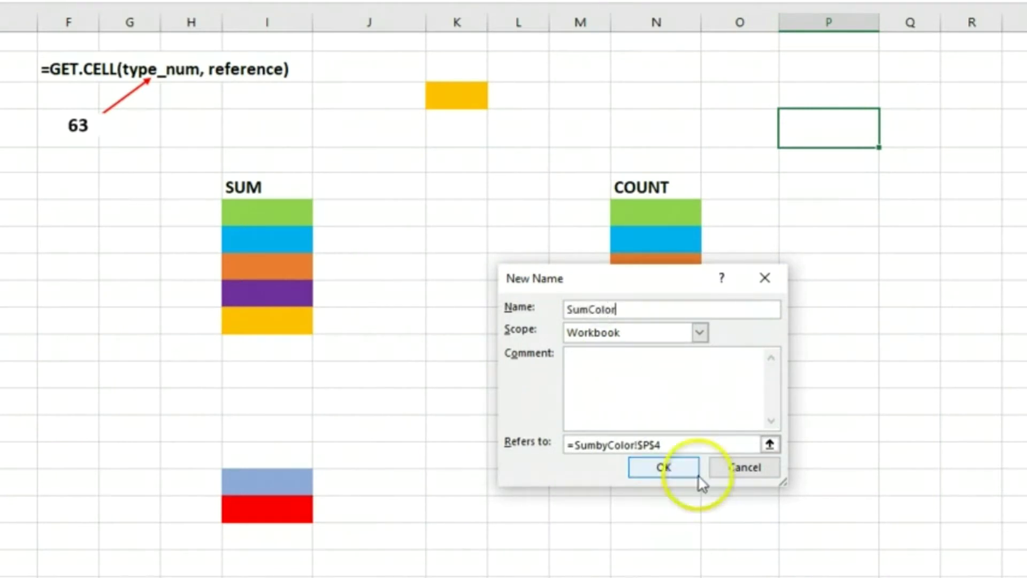
left_click_drag(675, 446, 582, 452)
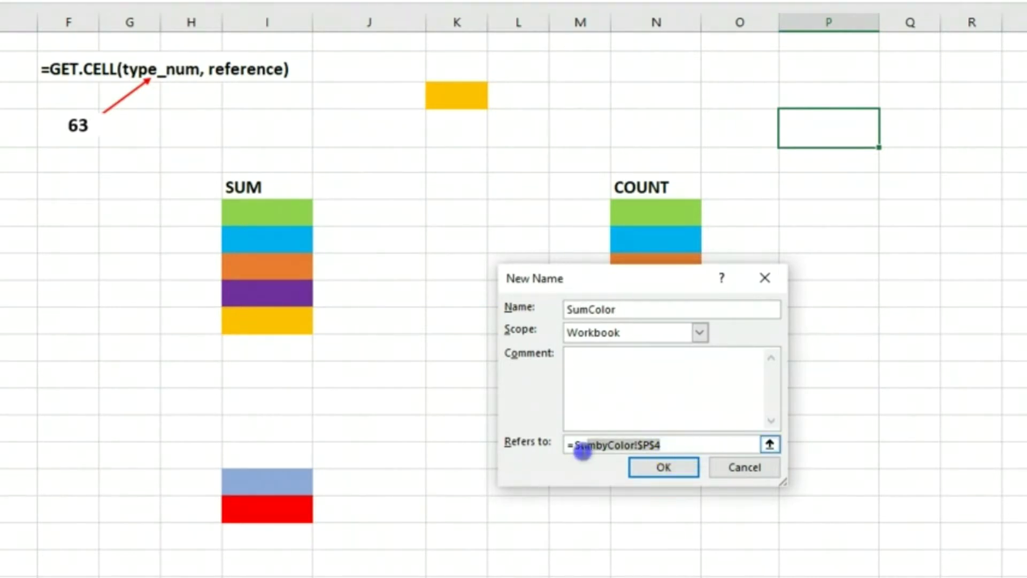
Make SumColor refer to =Get.Cell(63,!O4)+NOW()*0 with a sheetless, relative O4 reference
type("Ge")
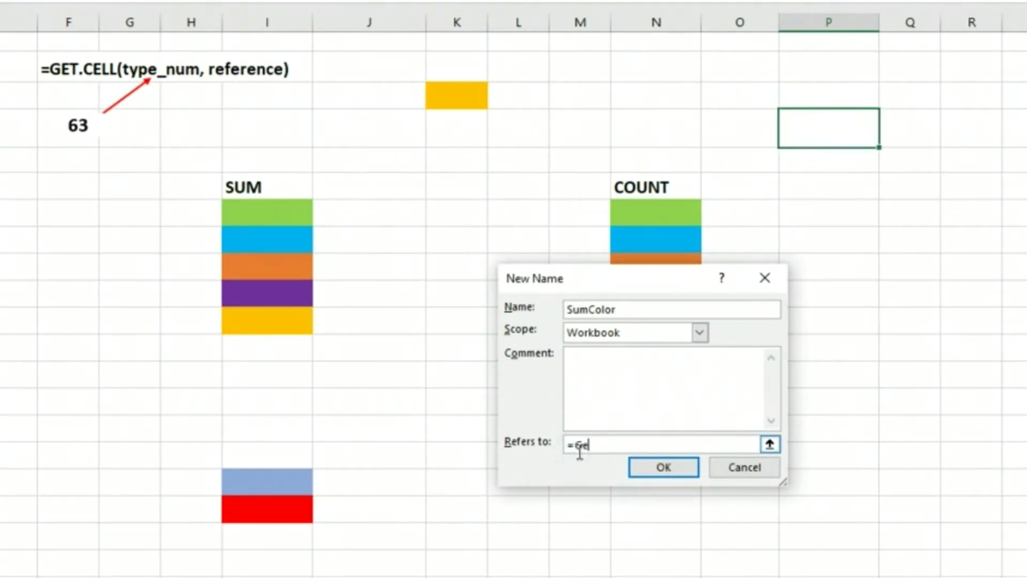
type("t.Cell(63,")
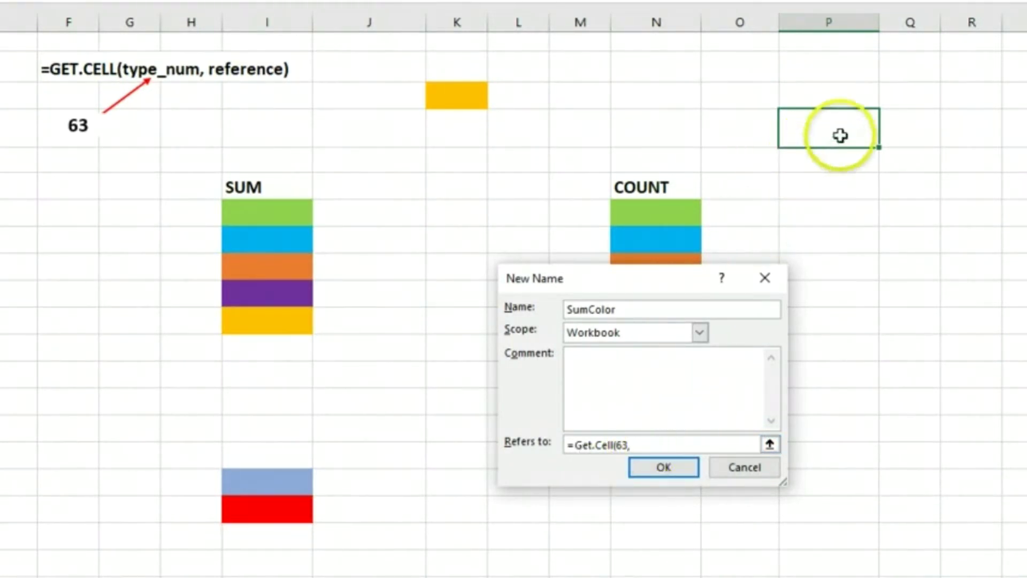
left_click(751, 129)
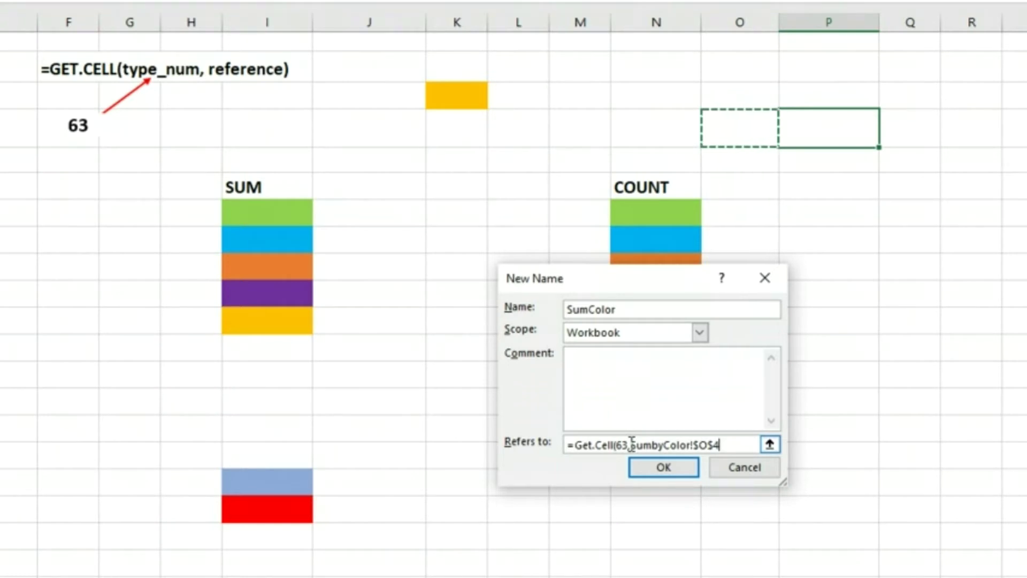
left_click_drag(631, 444, 691, 438)
key("BackSpace")
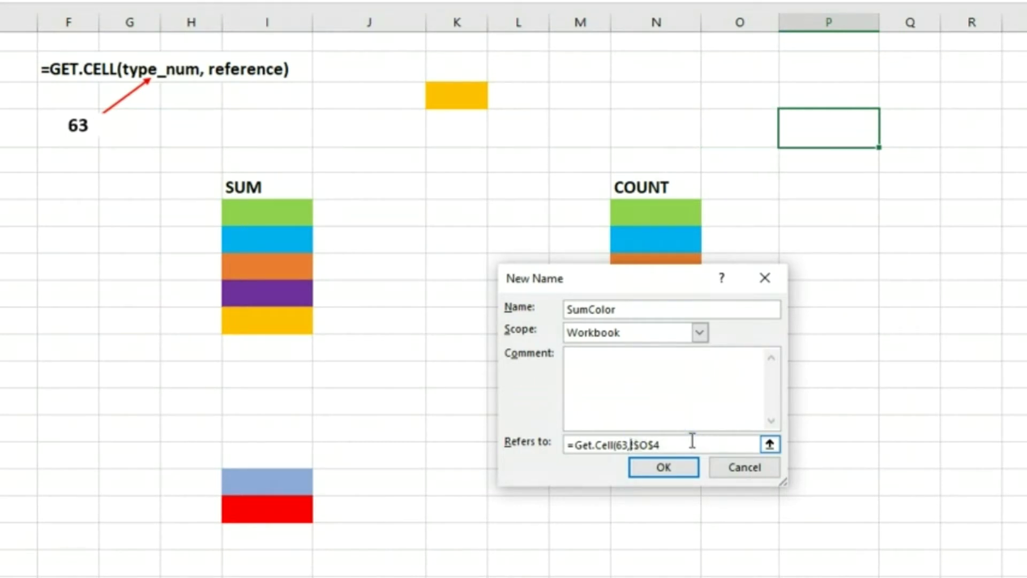
left_click(630, 442)
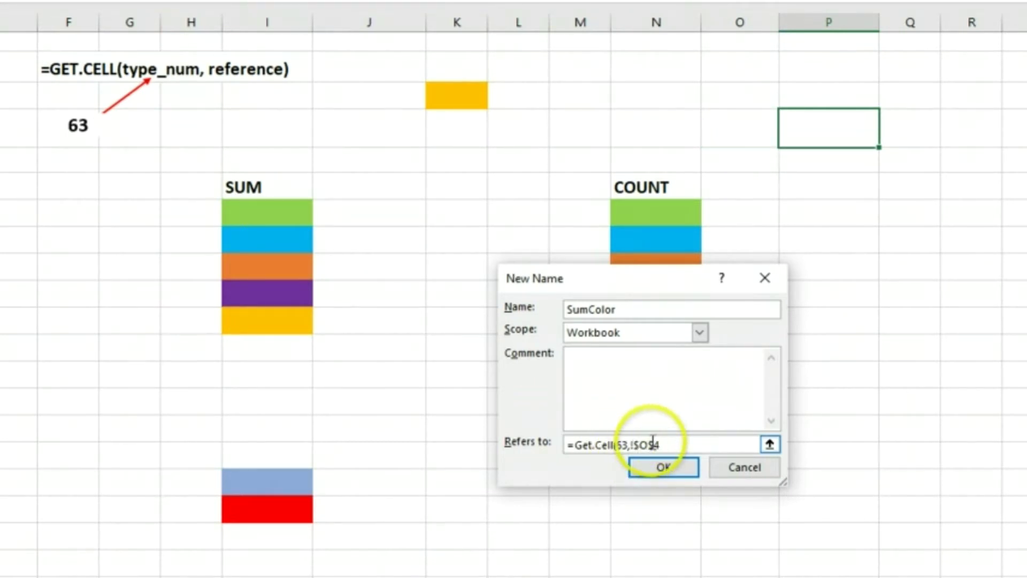
key("F4")
key("F4")
key("F4")
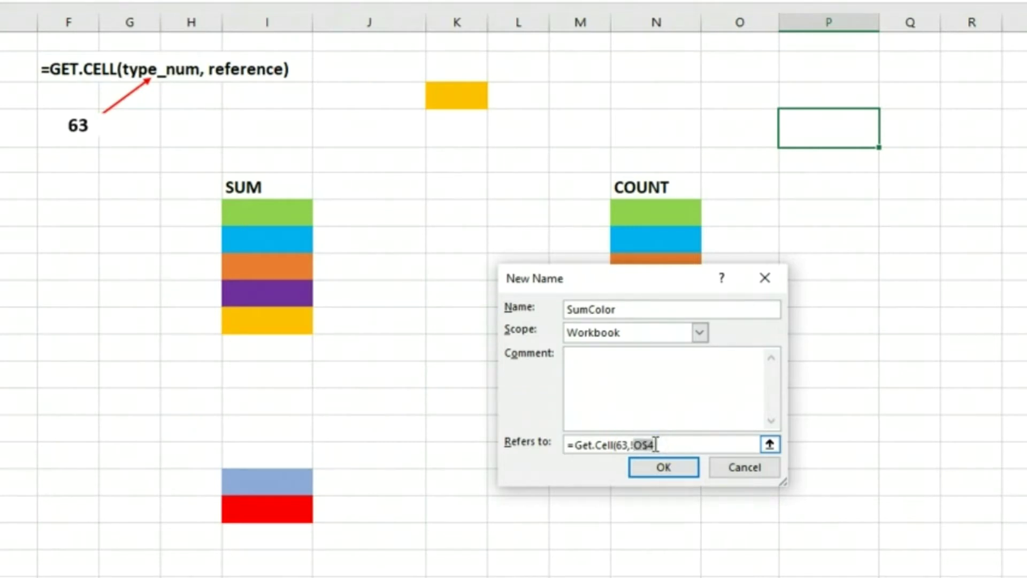
left_click(656, 444)
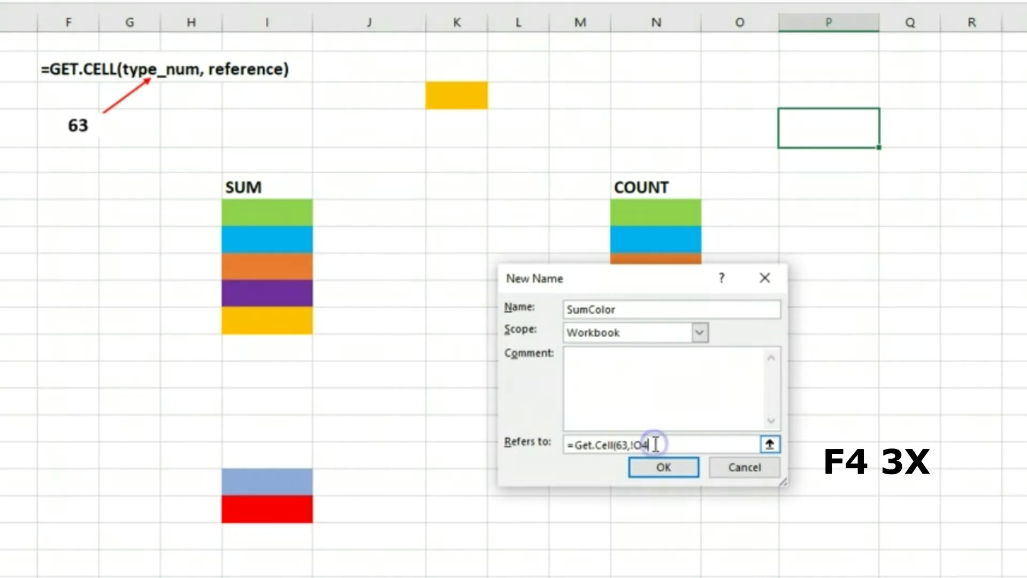
type(")+NOW()*0")
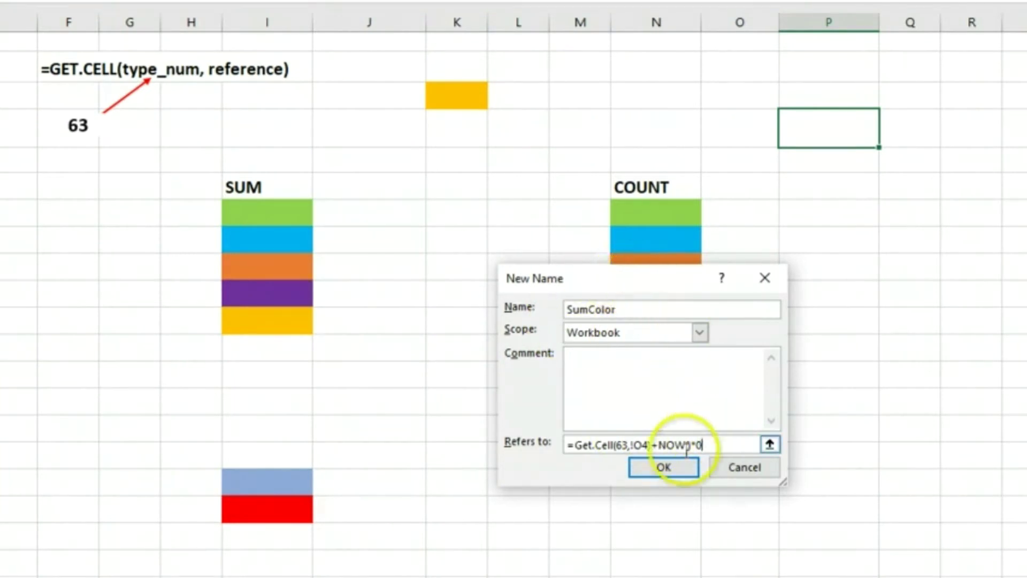
Save the SumColor name definition and close the Name Manager
left_click(666, 467)
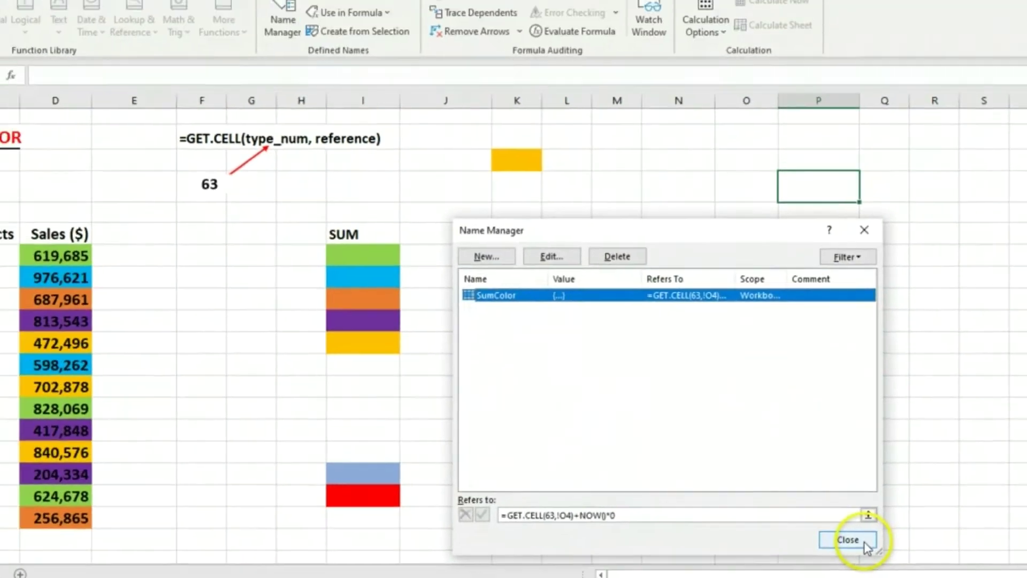
left_click(861, 560)
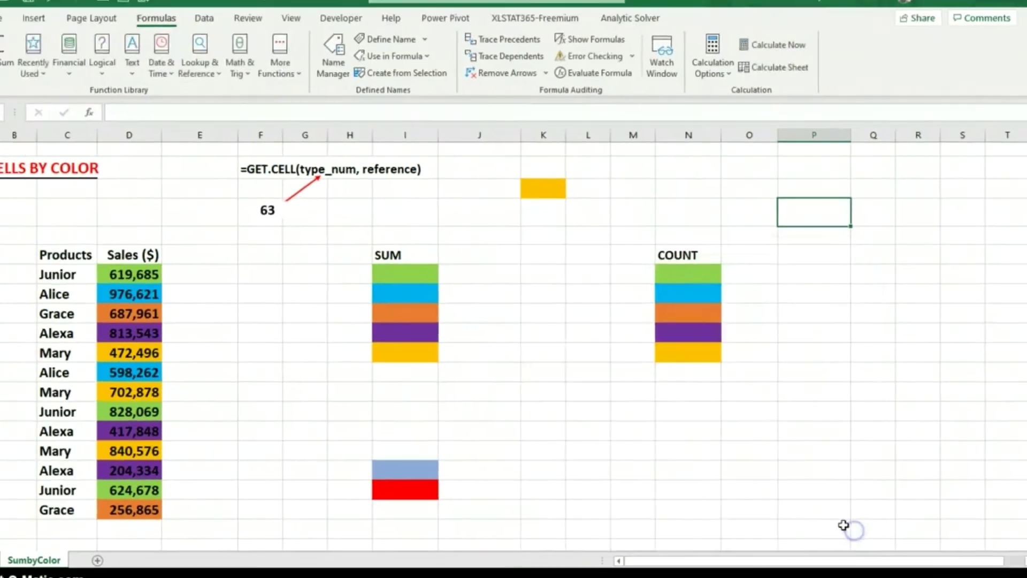
left_click(633, 451)
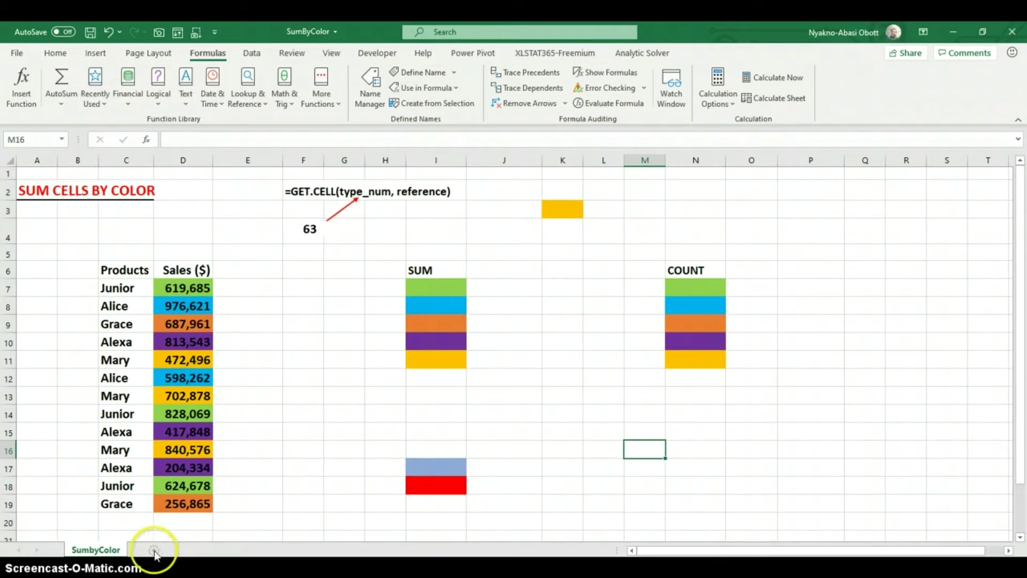
Paste the red cell into H11 of a new sheet and test =SumColor in I11
right_click(438, 484)
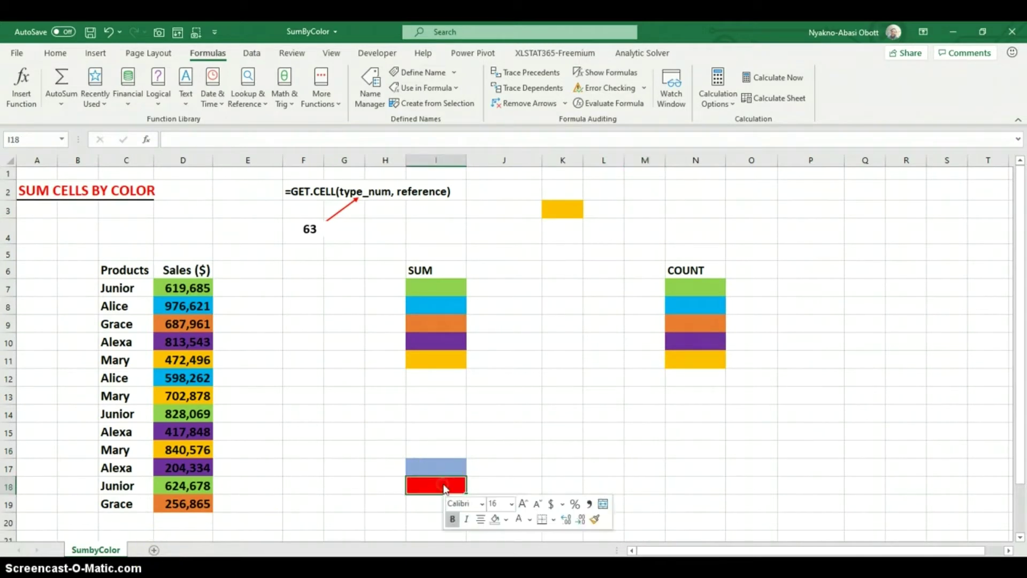
left_click(484, 153)
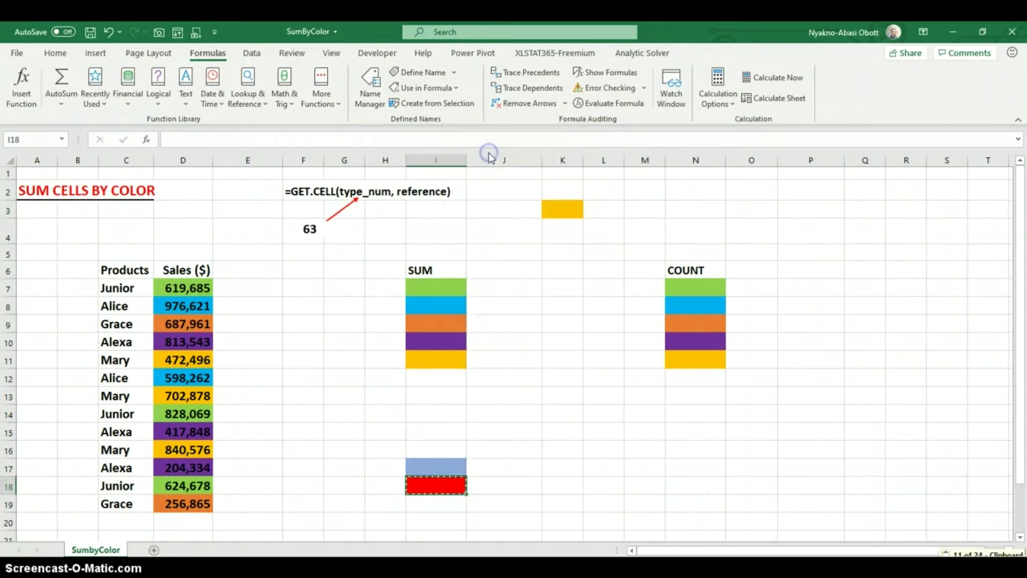
left_click(155, 550)
right_click(333, 301)
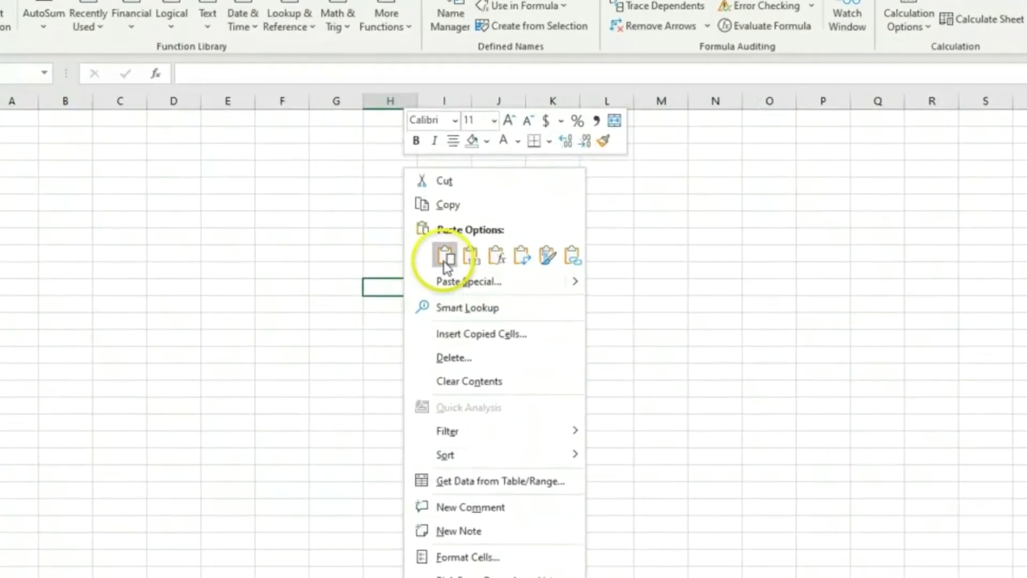
left_click(404, 266)
left_click(418, 354)
left_click(407, 292)
type("=")
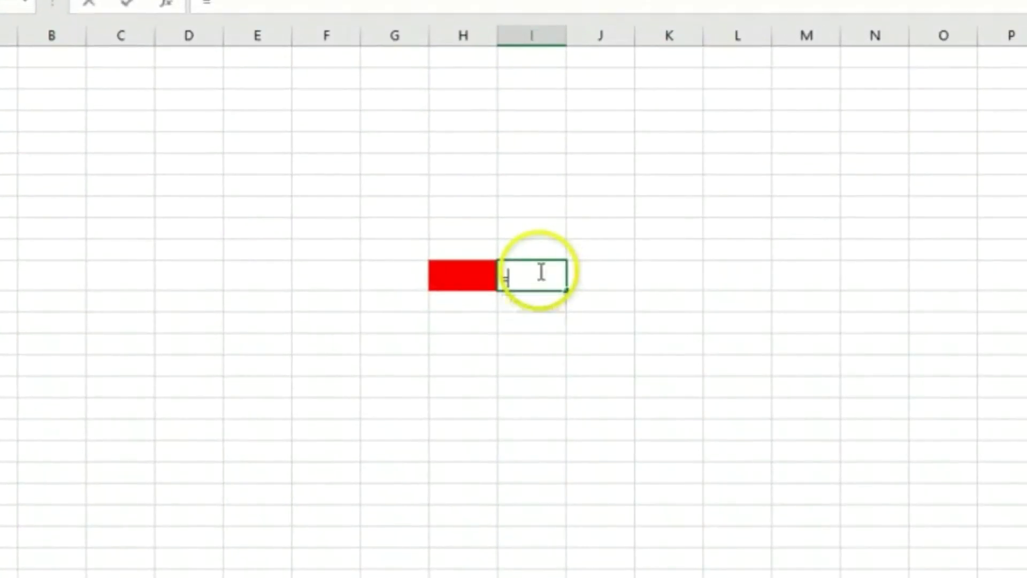
type("sumc")
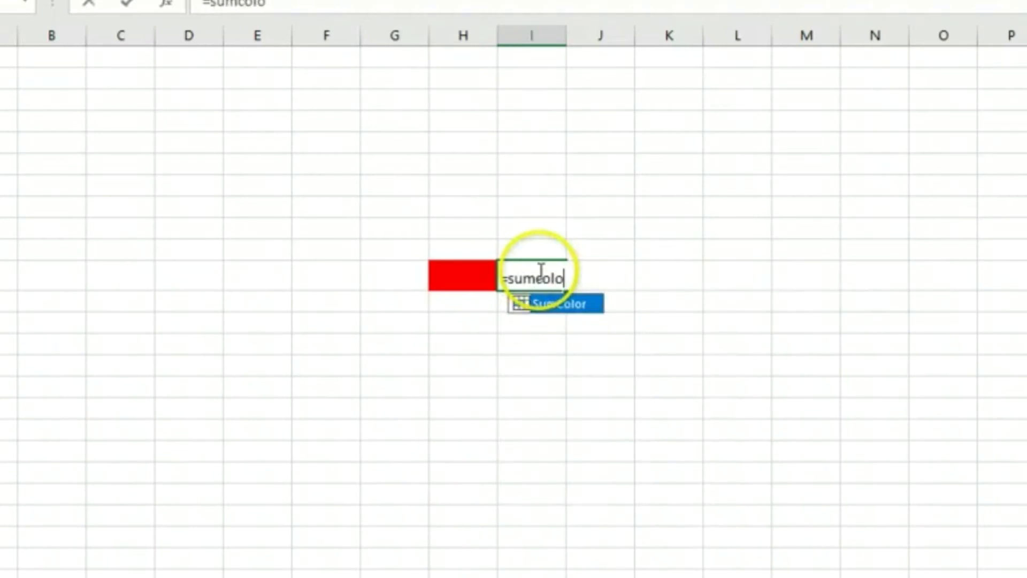
type("olo")
key("Tab")
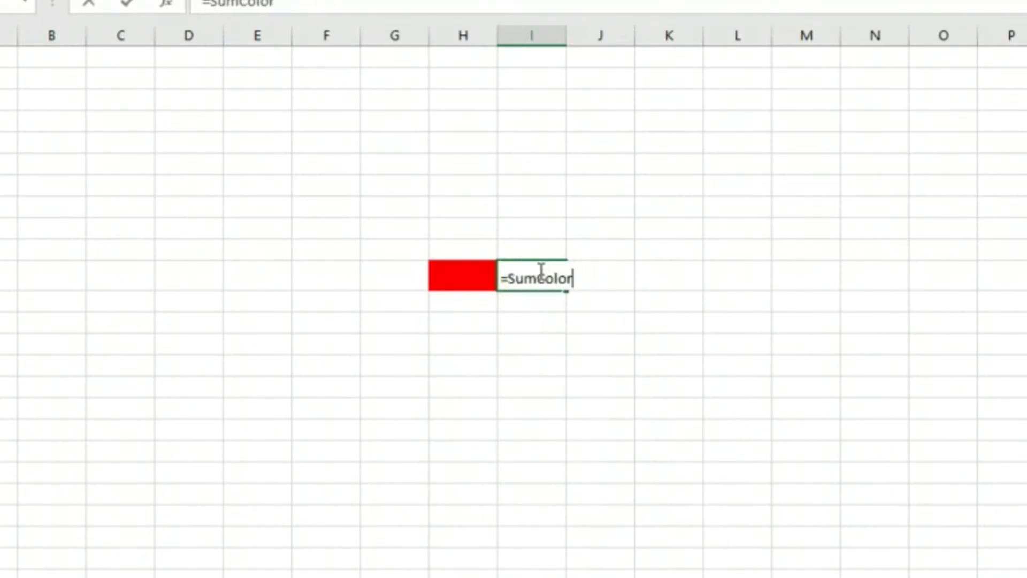
key("Return")
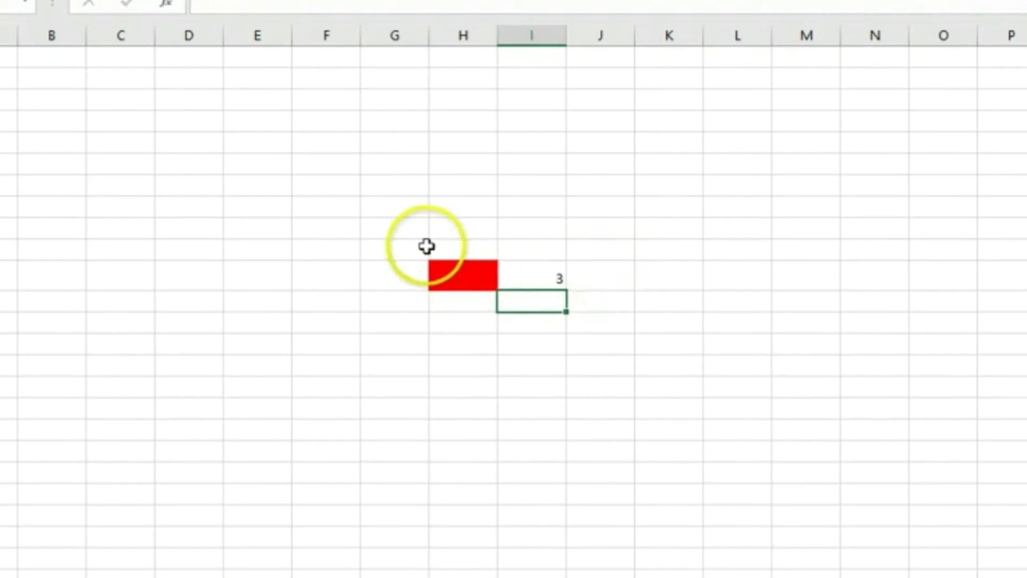
Delete the test cells' entire rows and return to the SumbyColor sheet
left_click_drag(426, 246, 573, 319)
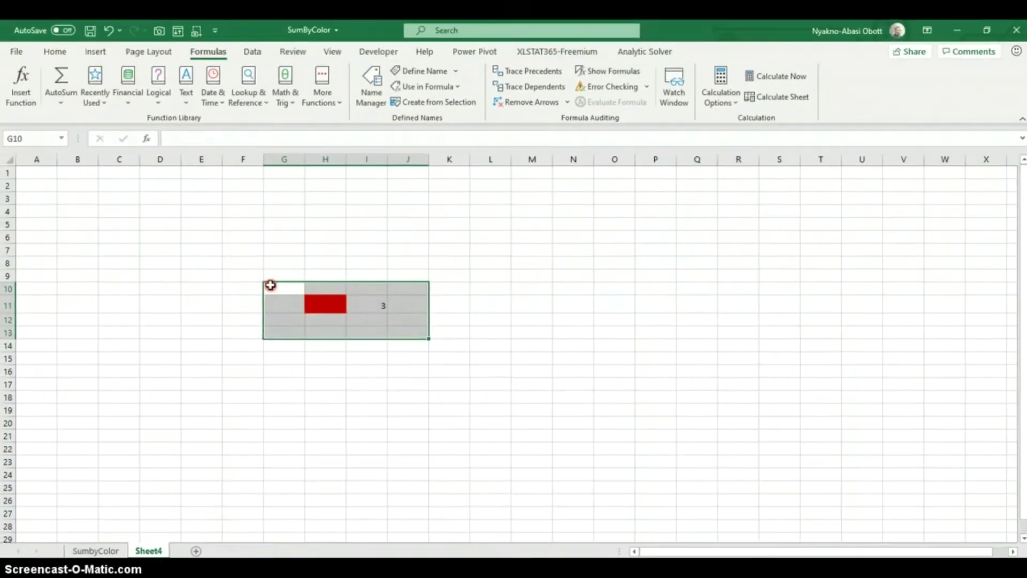
right_click(271, 285)
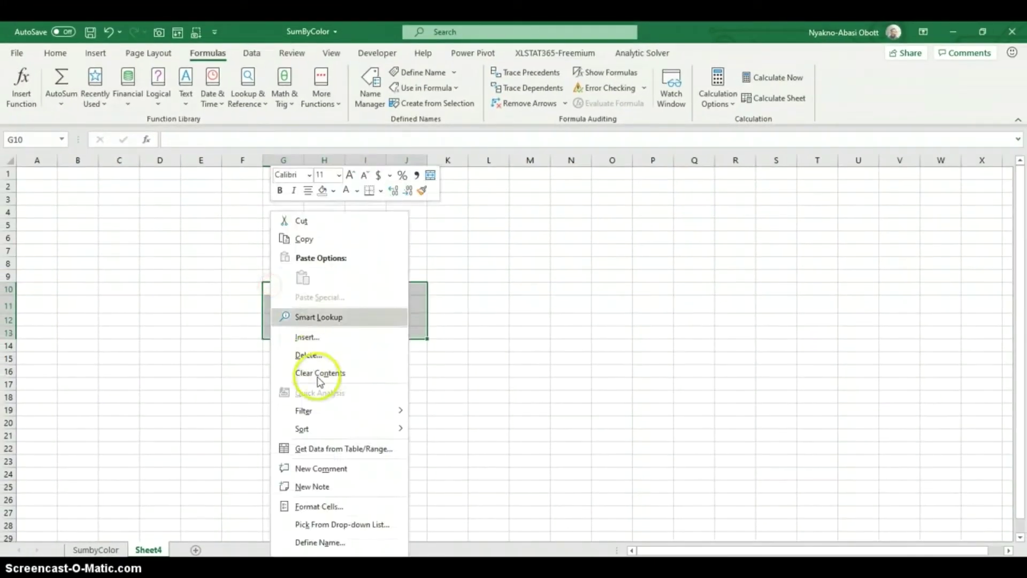
left_click(307, 353)
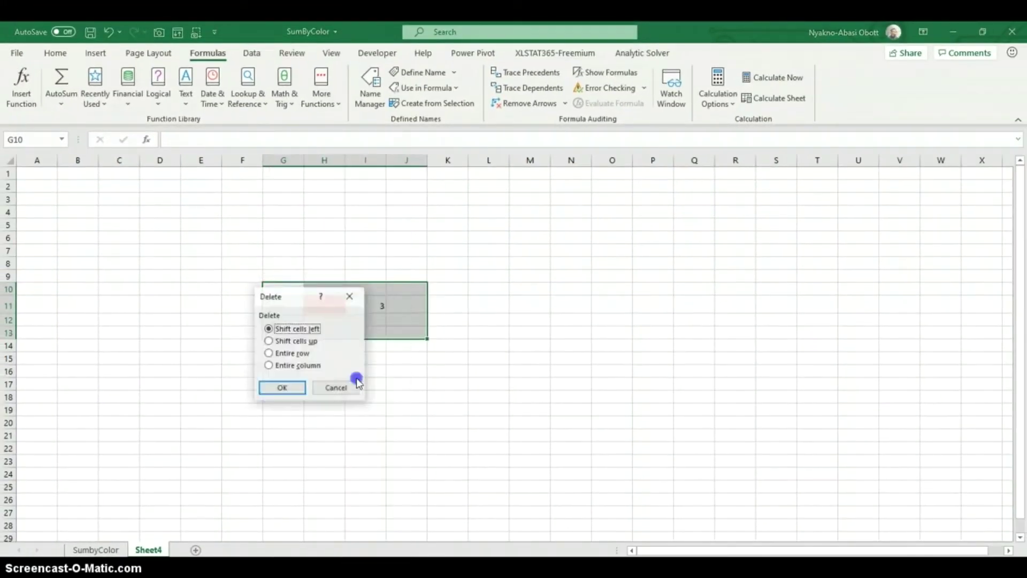
left_click(292, 353)
left_click(285, 389)
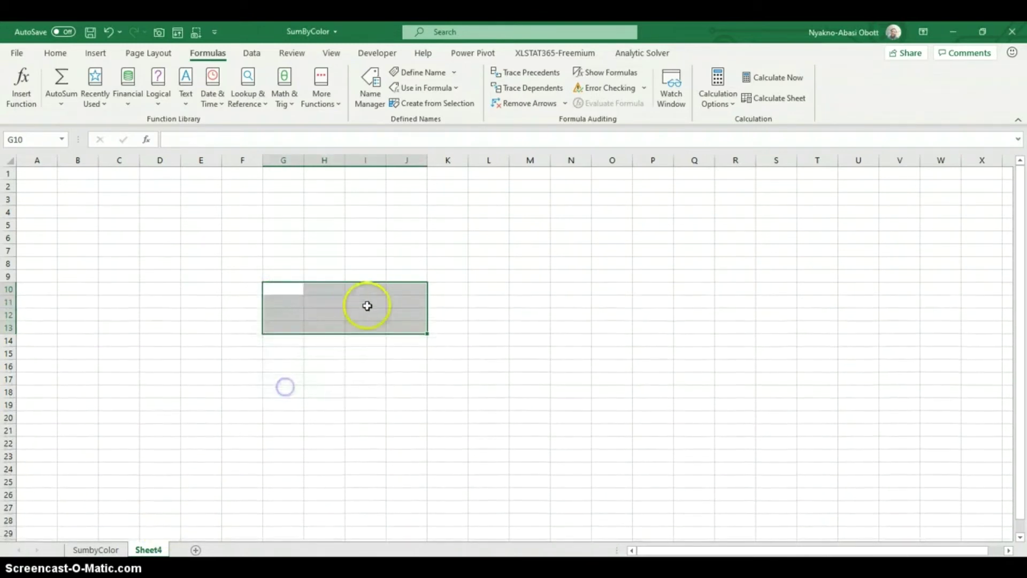
left_click(97, 549)
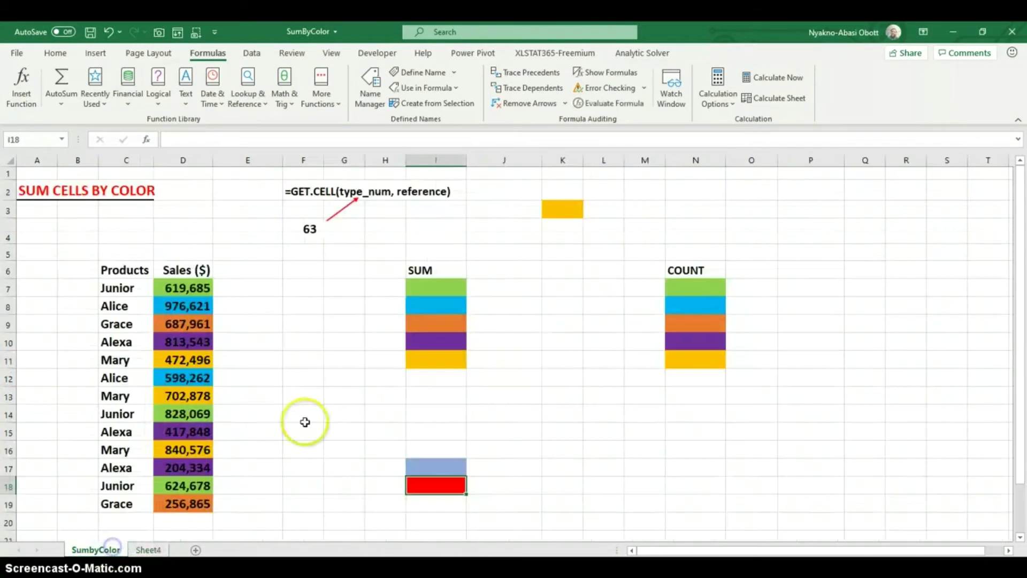
Enter =SumColor in L3 beside the orange cell K3, returning 44
left_click(353, 393)
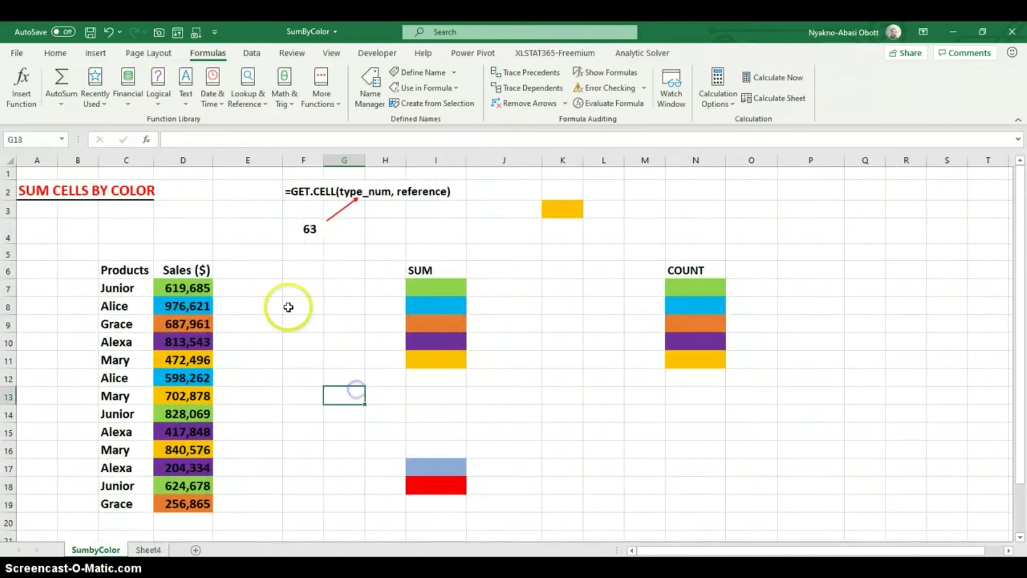
left_click(257, 284)
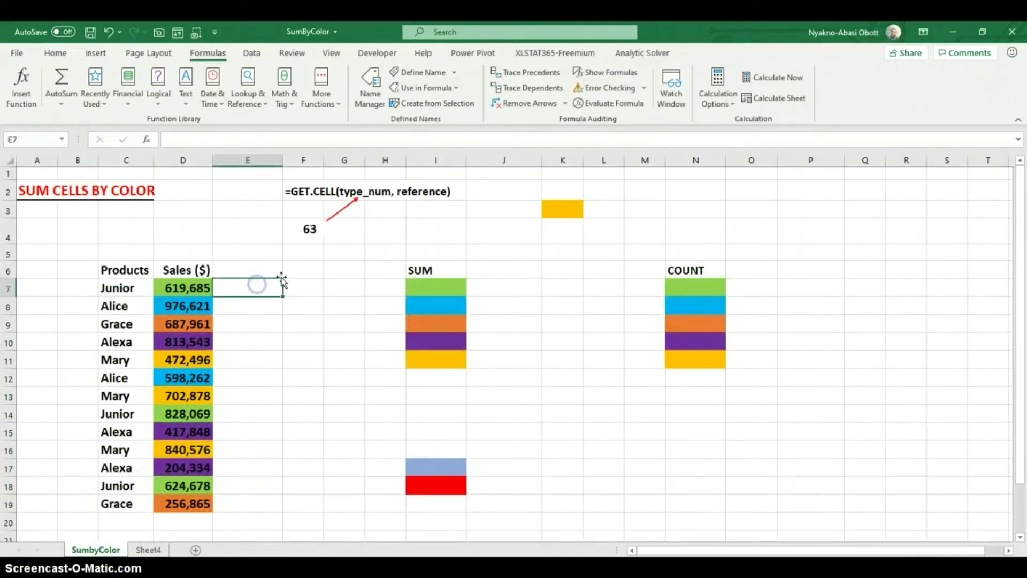
left_click(612, 207)
type("=sumc")
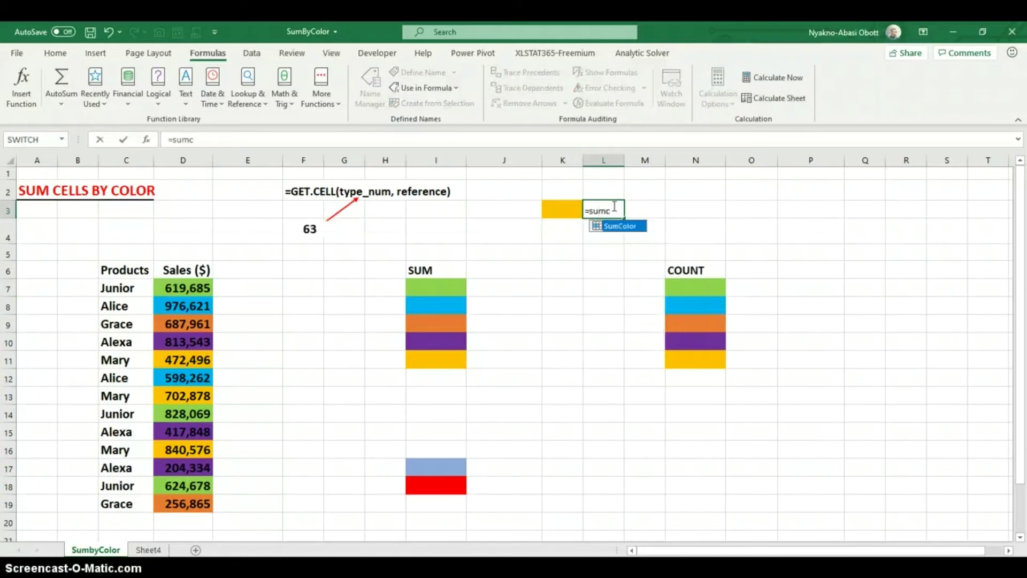
key("Tab")
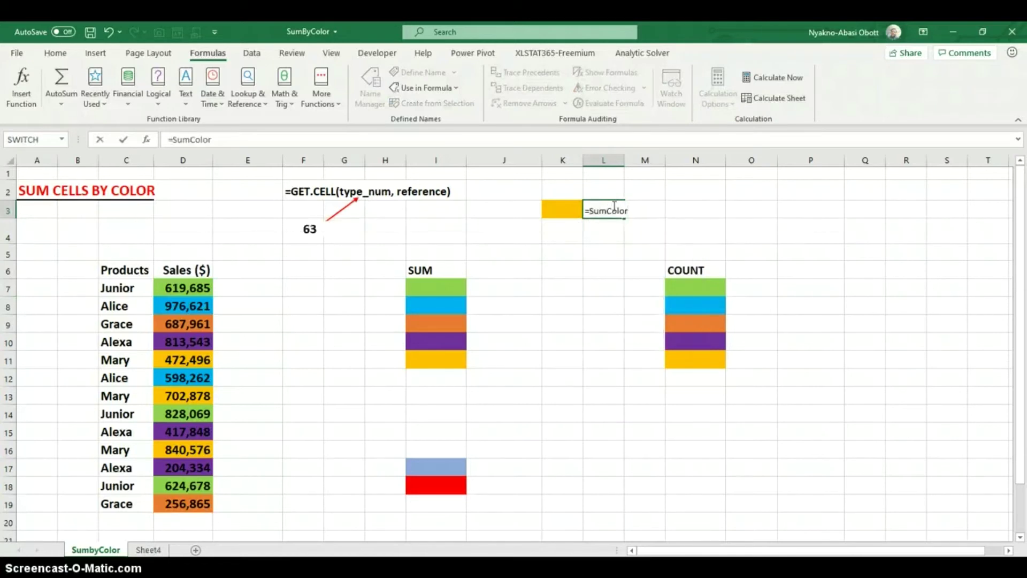
key("Return")
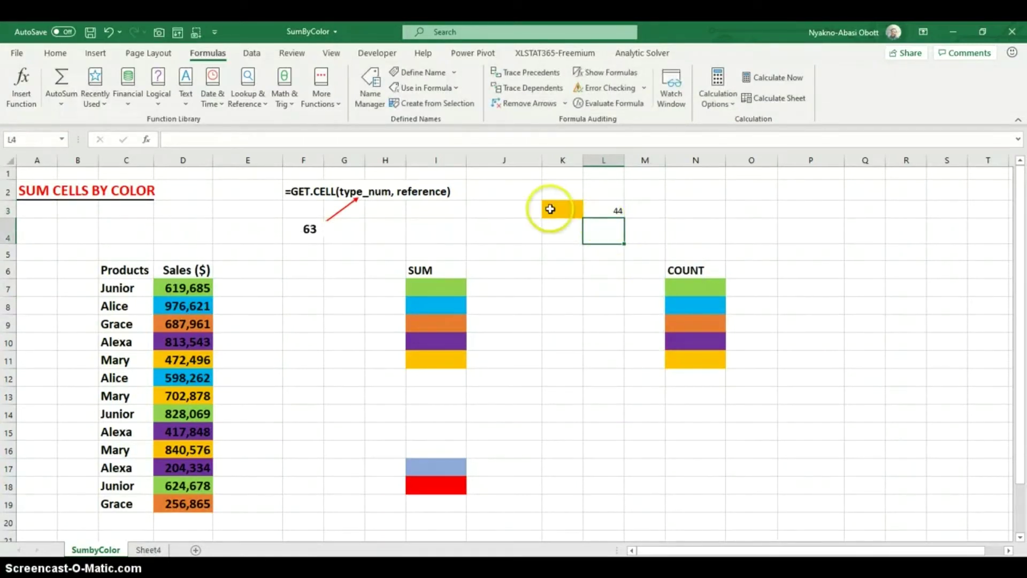
Test =SumColor in J17 beside the light-blue cell I17
left_click(507, 467)
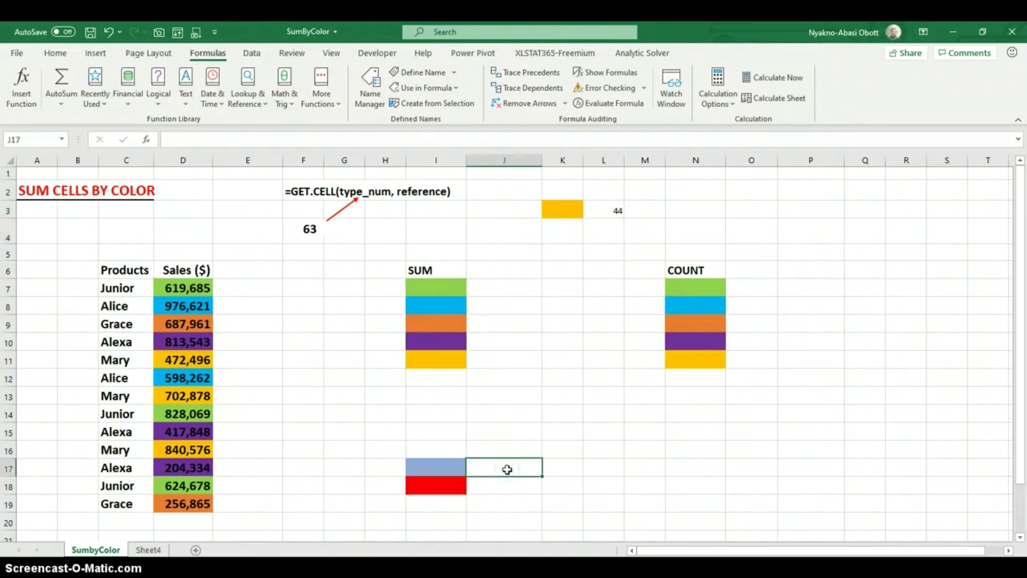
type("=sum")
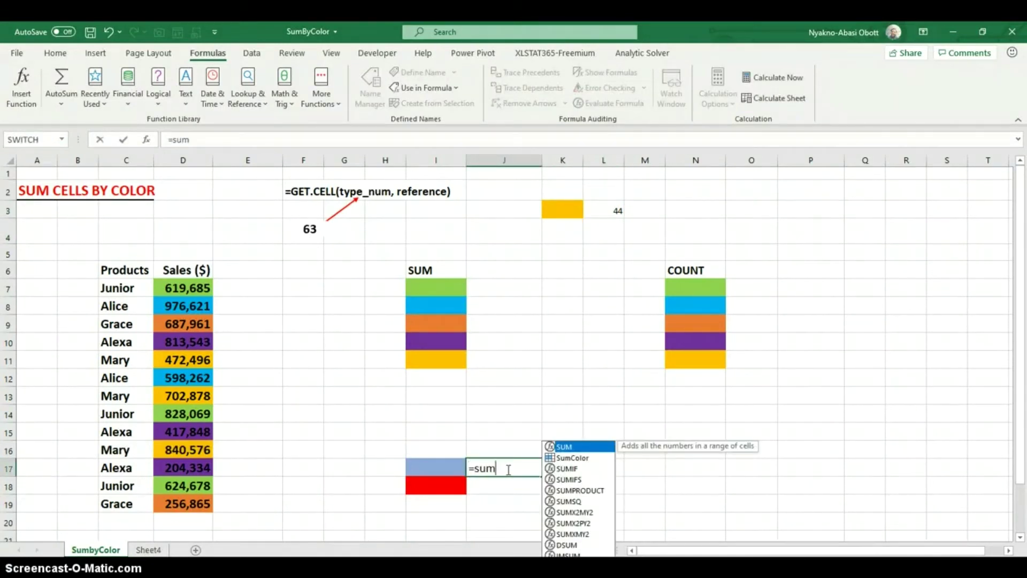
key("Down")
key("Tab")
key("Return")
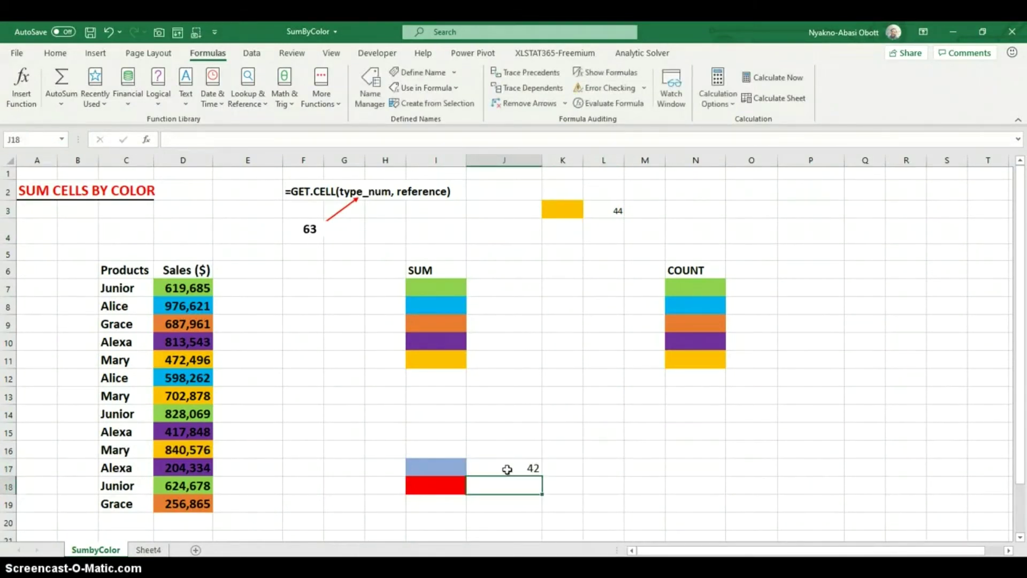
Format-paint I17's light-blue fill onto K3, undo it, then reselect J17 and E7
left_click(438, 467)
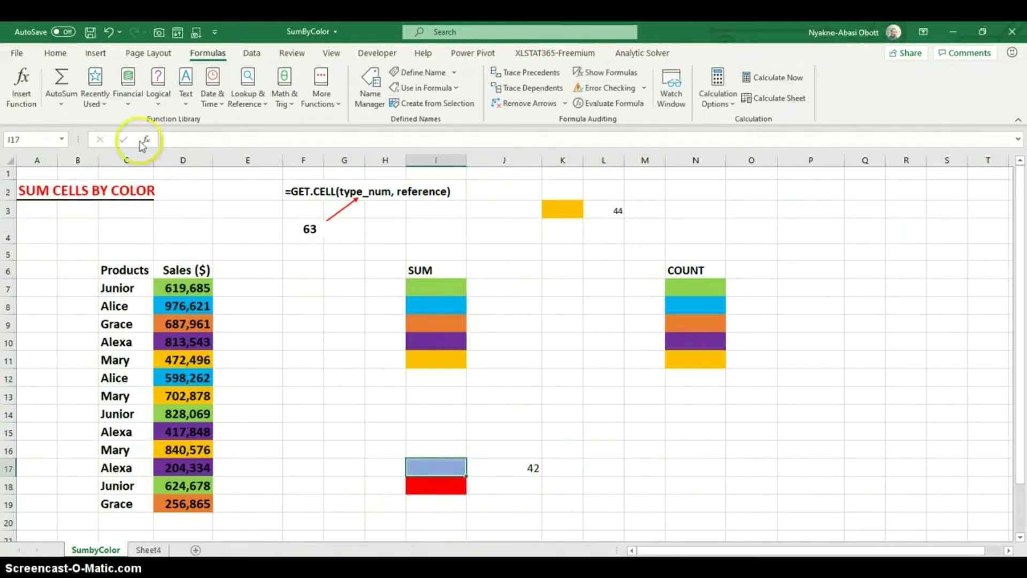
left_click(55, 53)
left_click(65, 103)
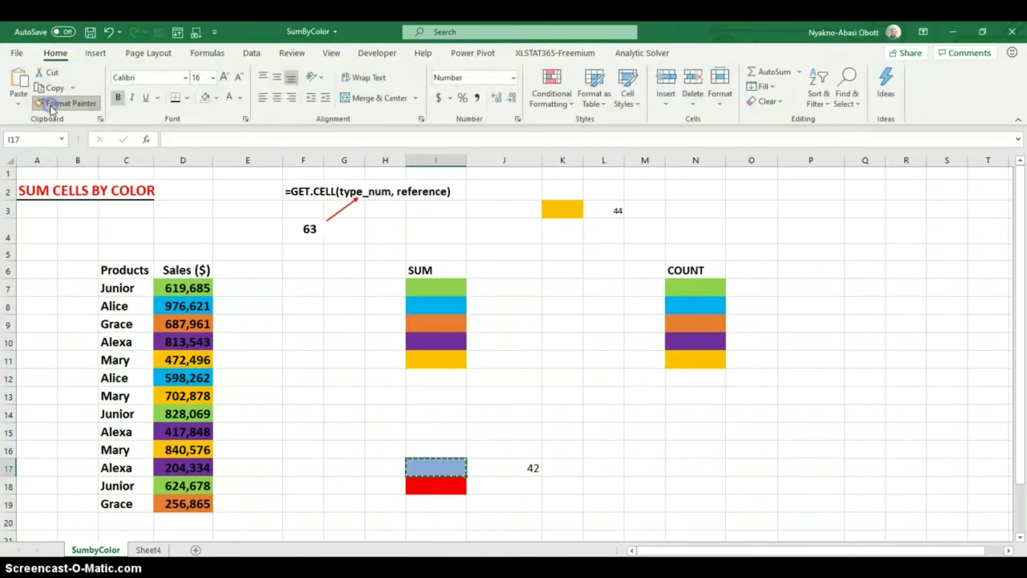
left_click(566, 201)
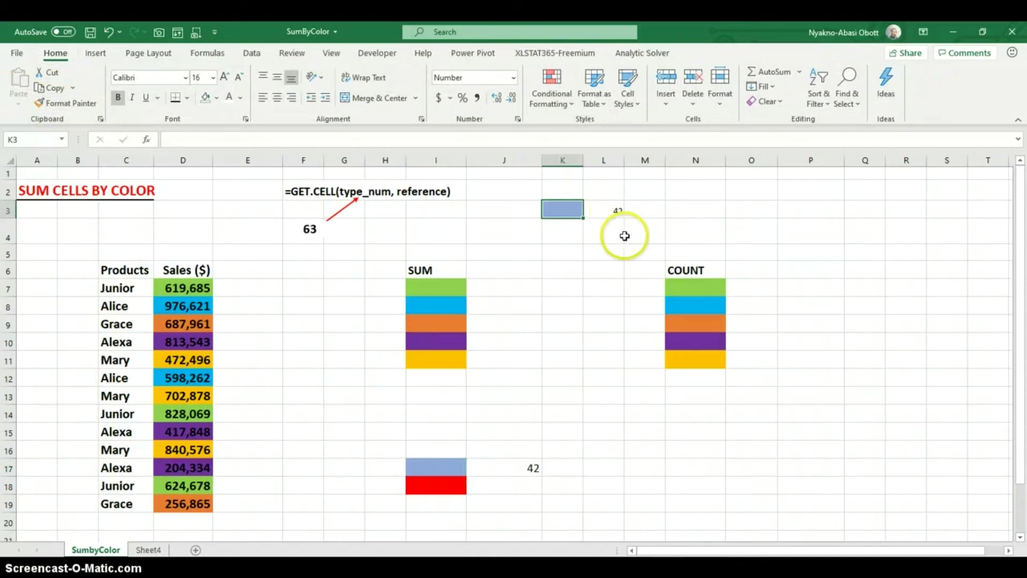
key("ctrl+z")
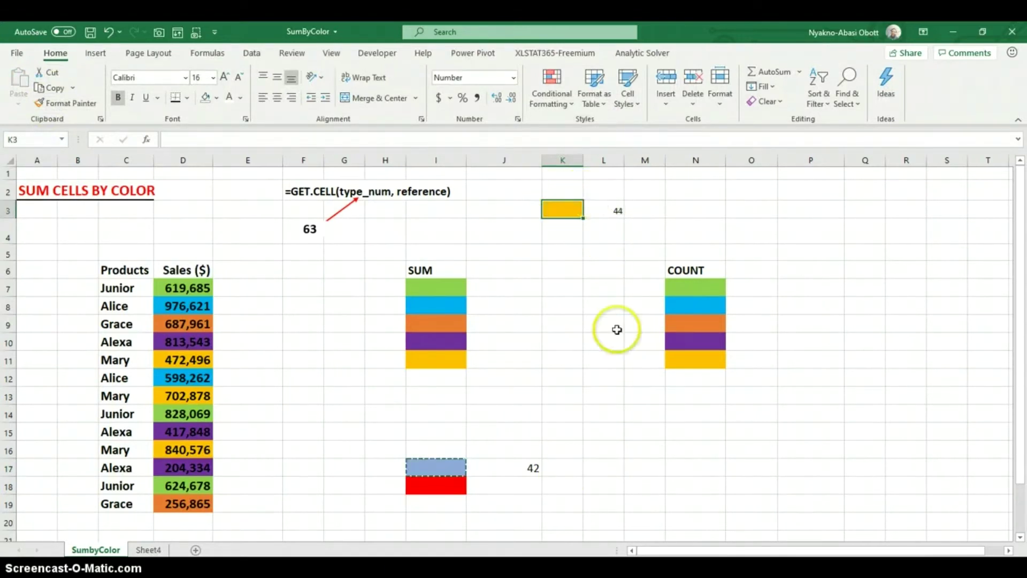
left_click(534, 469)
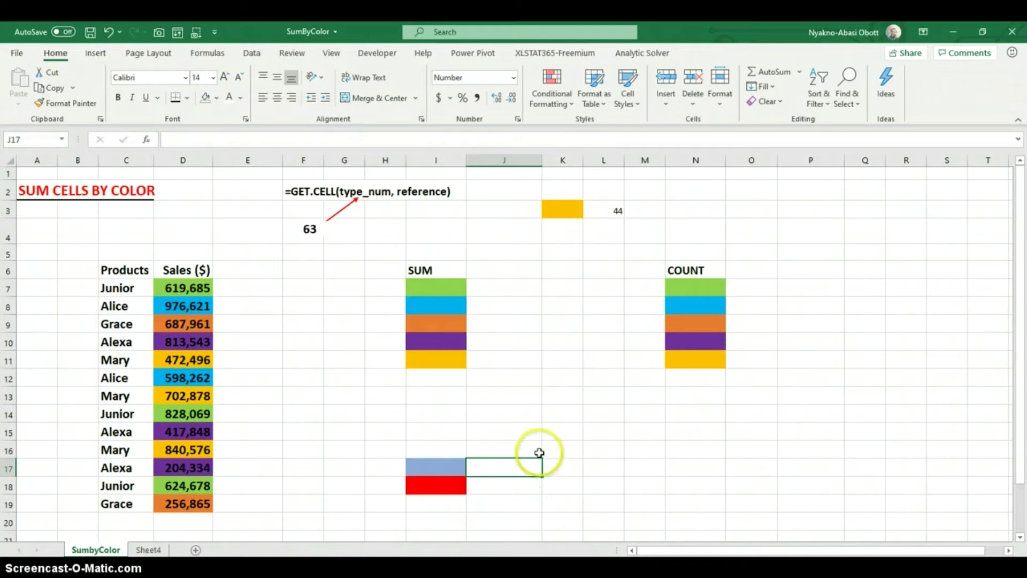
left_click(248, 290)
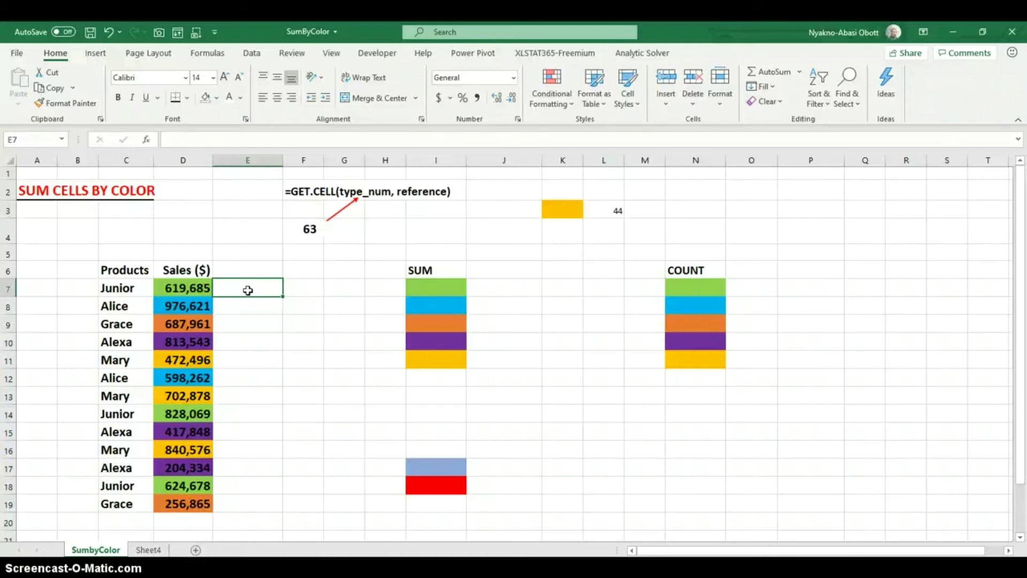
Add a 'Color Index' header in E6 and enter =SumColor in E7
left_click(251, 273)
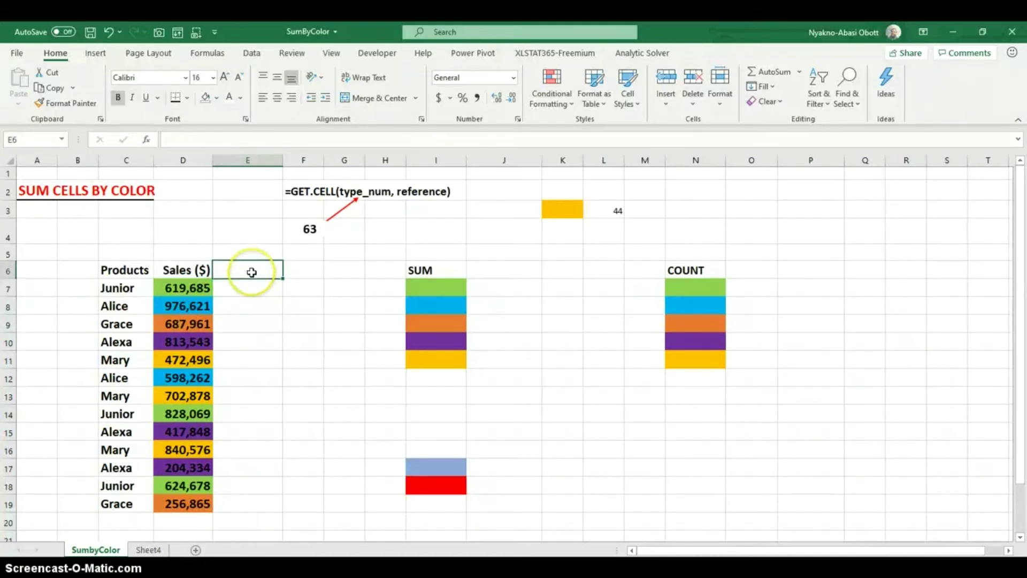
type("Color Index")
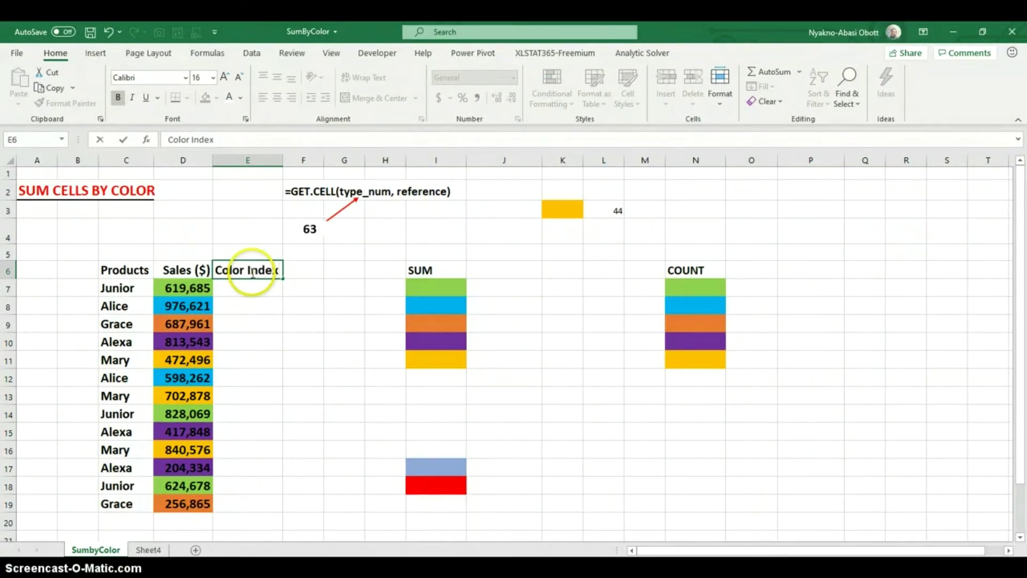
key("Return")
type("=sum")
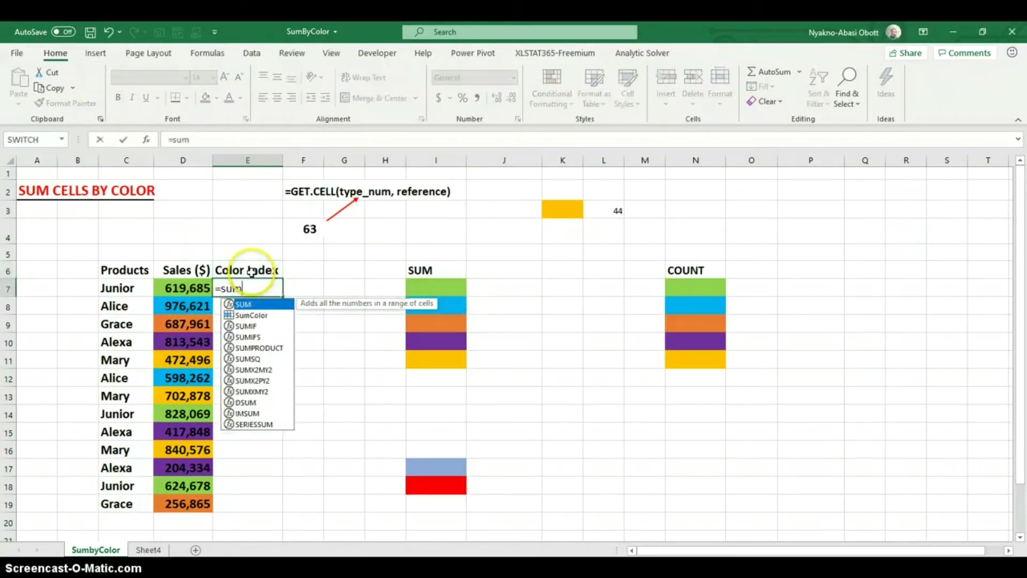
type("colo")
key("Escape")
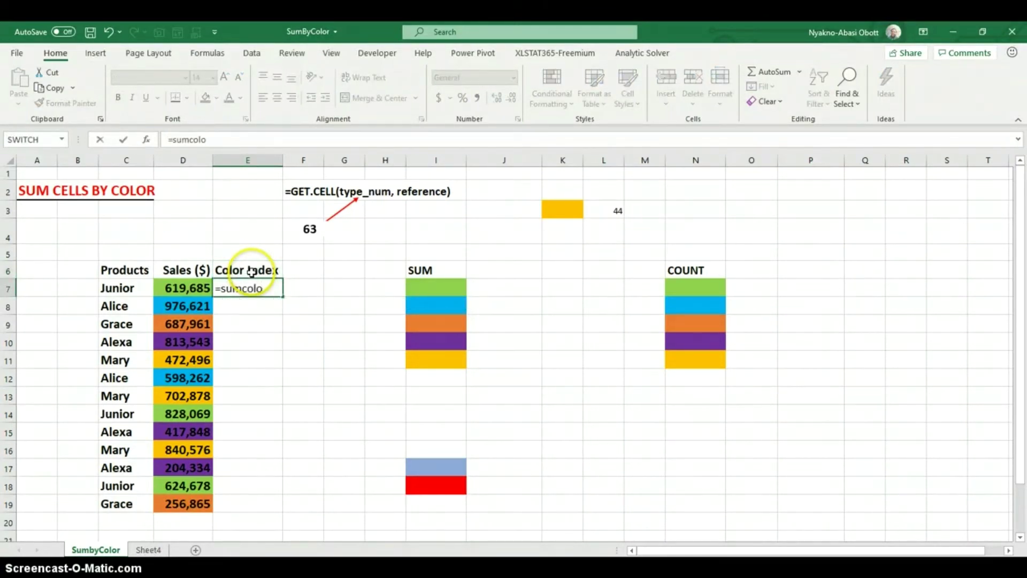
key("Return")
Fill the SumColor formula down to E19, listing codes like 43, 33, 46, 29, 44
left_click(267, 287)
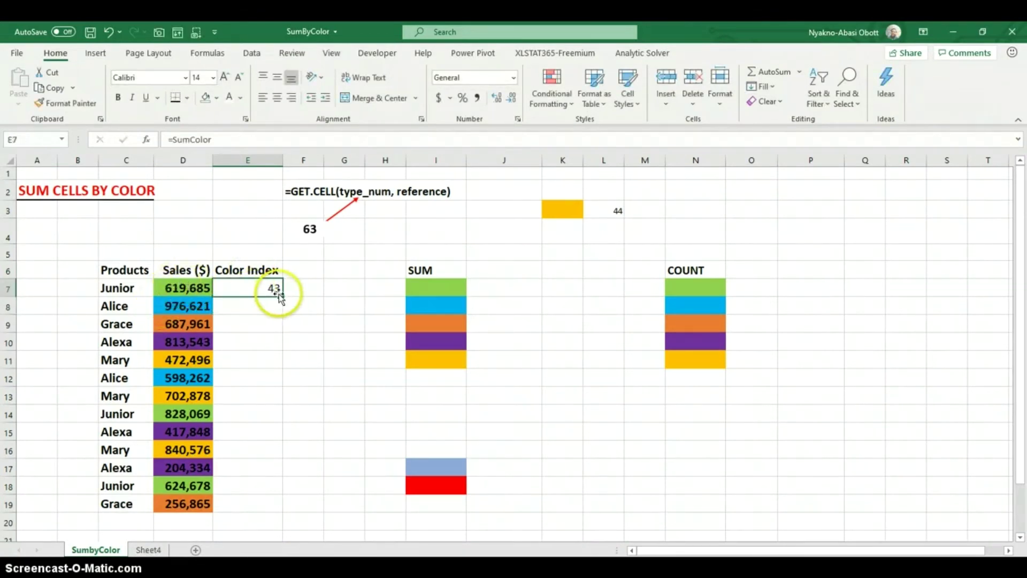
left_click_drag(284, 298, 266, 501)
left_click(471, 398)
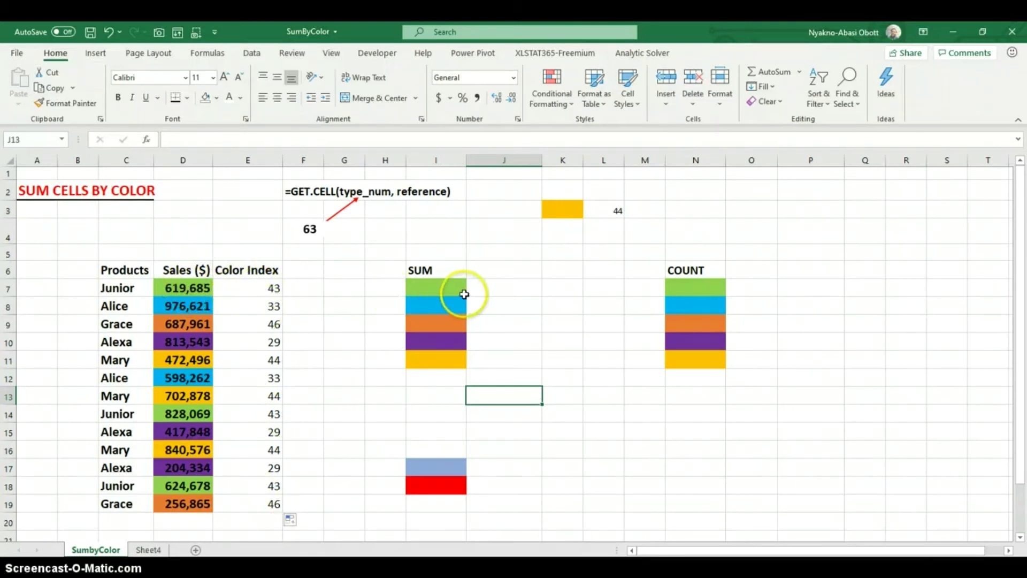
left_click(514, 290)
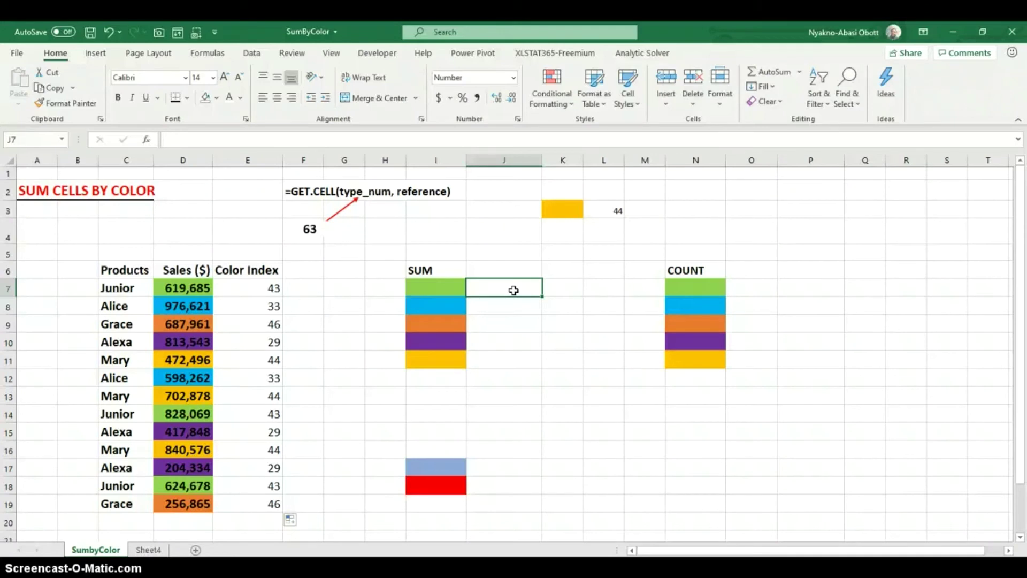
Enter =SUMIFS($D$7:$D$19,$E$7:$E$19,SumColor) in J7 for the green sales total
type("=sumi")
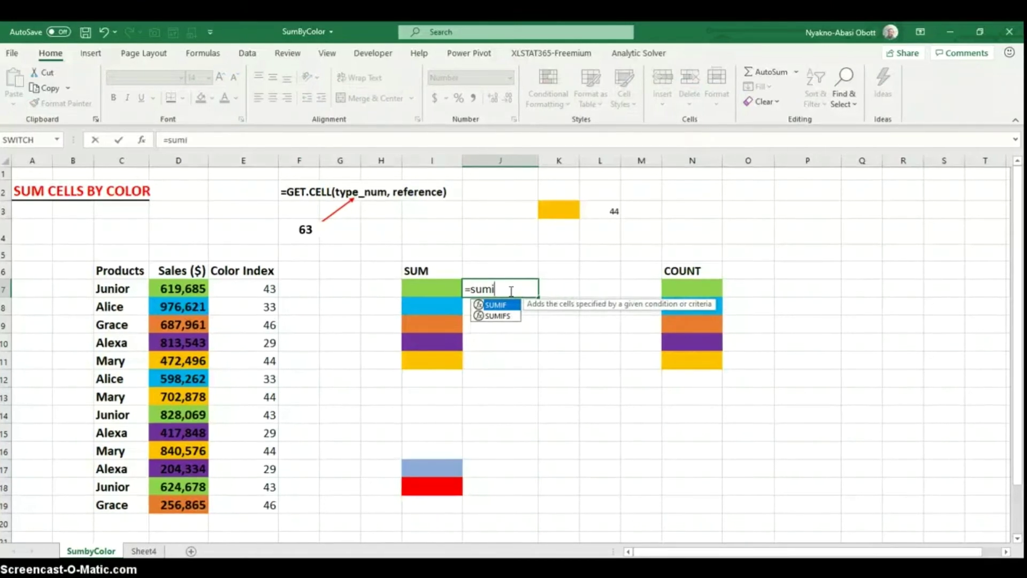
type("fs")
key("Tab")
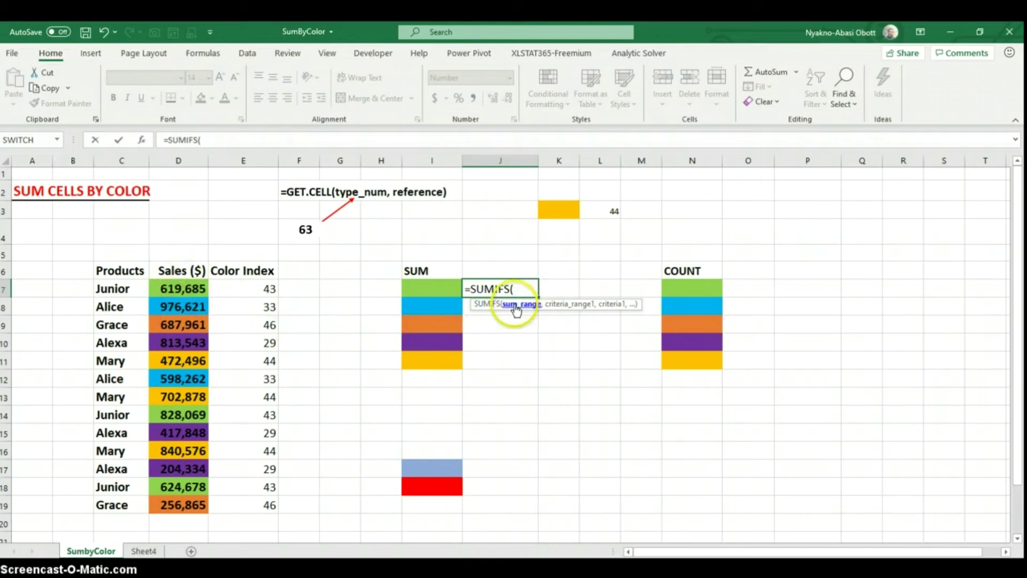
left_click_drag(183, 292, 166, 505)
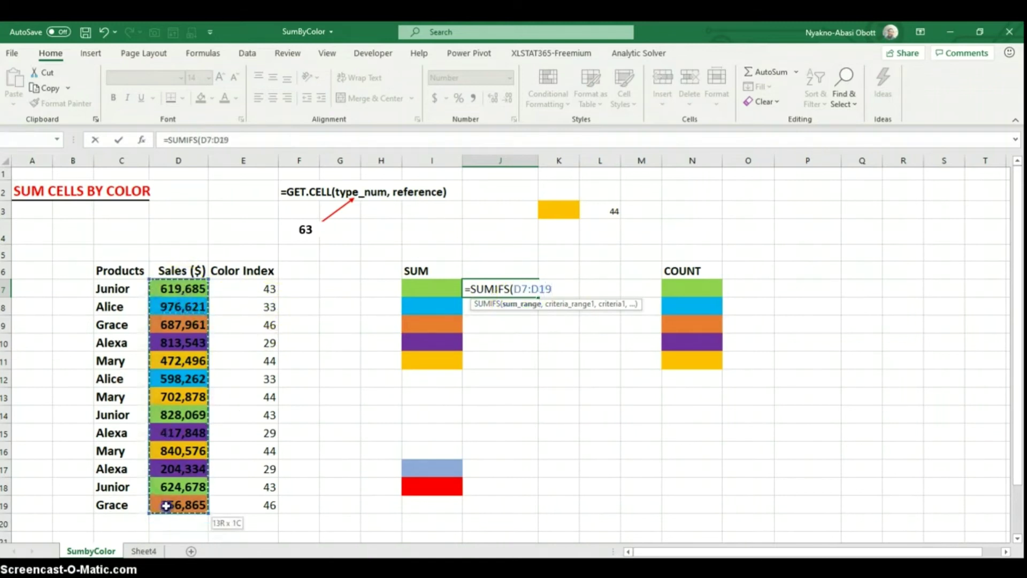
key("F4")
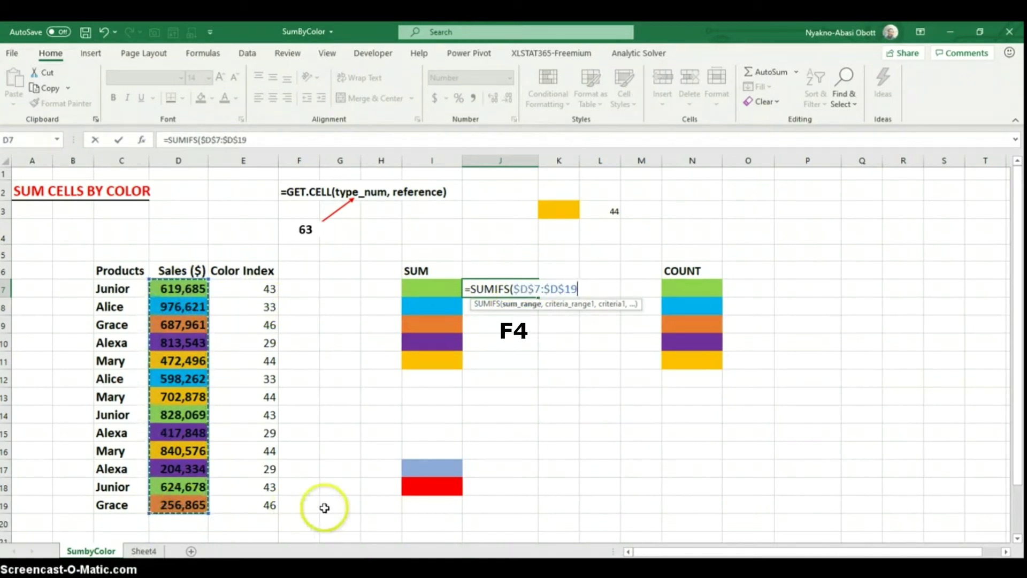
type(",")
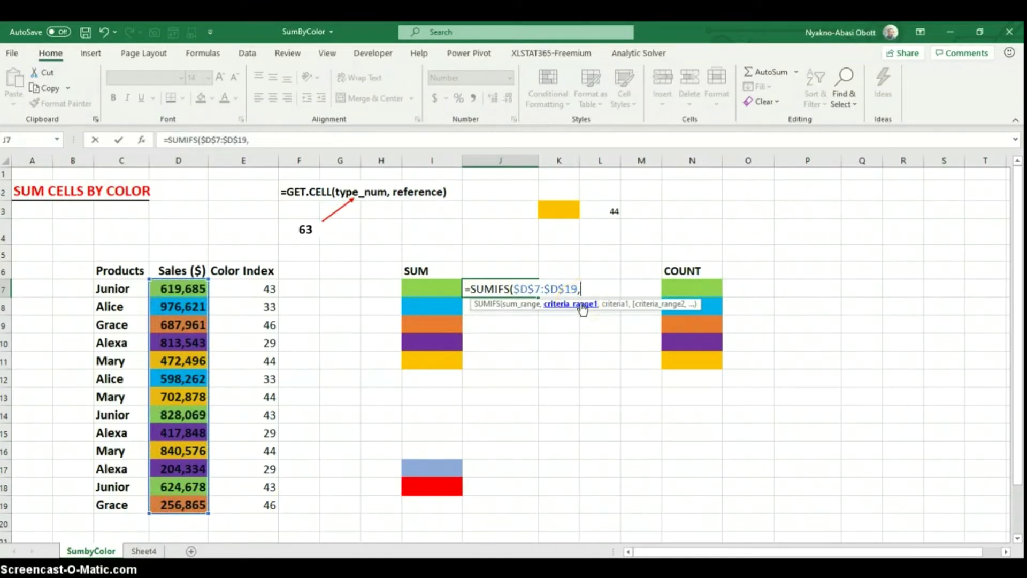
left_click_drag(265, 287, 240, 503)
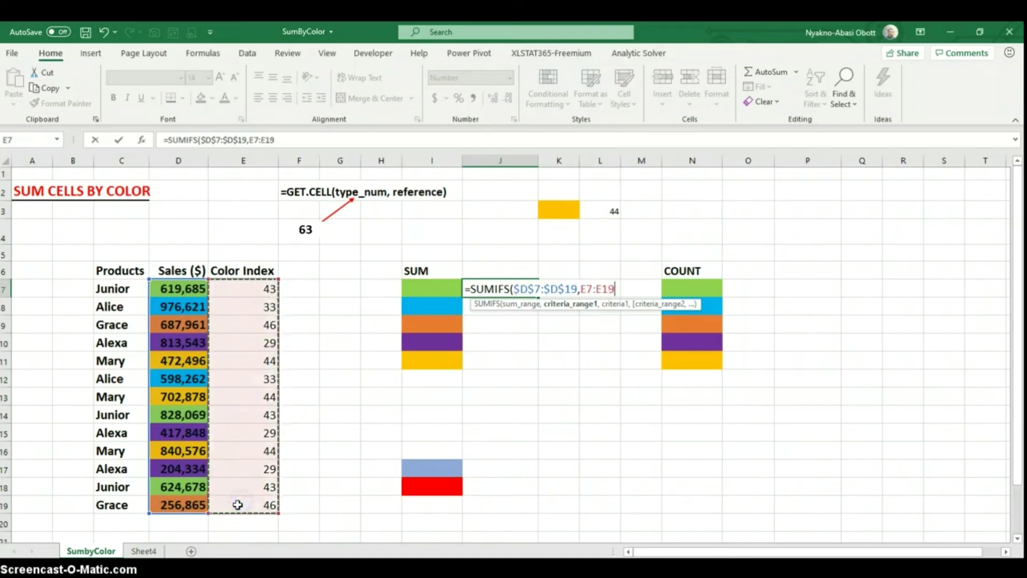
key("F4")
type(",")
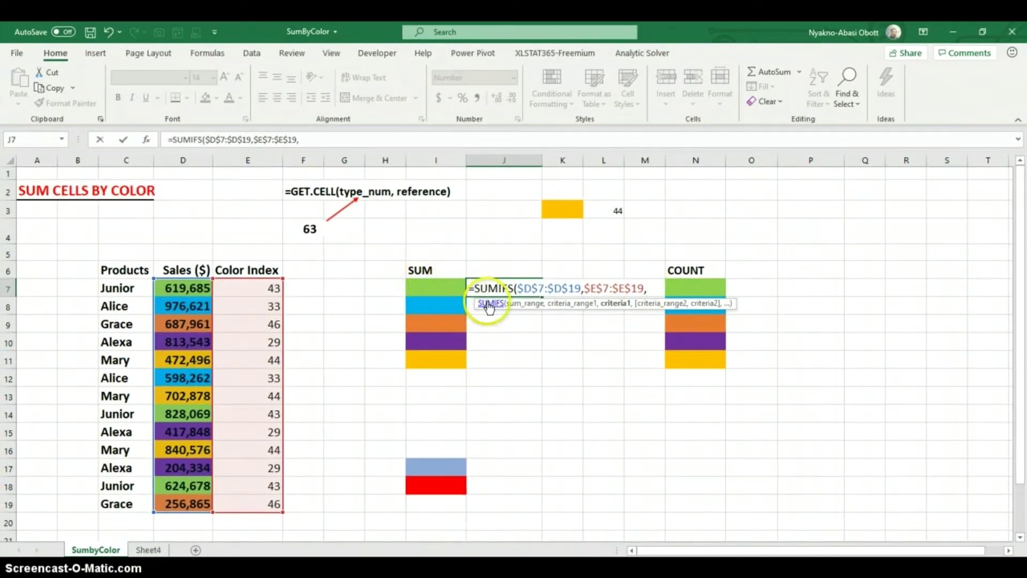
type("sumcolo")
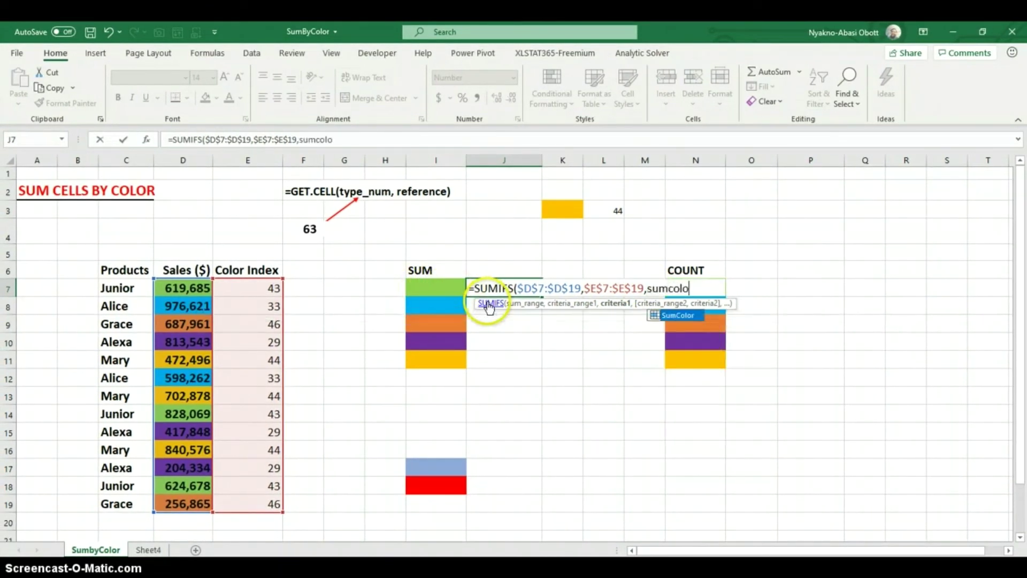
type("r")
key("Tab")
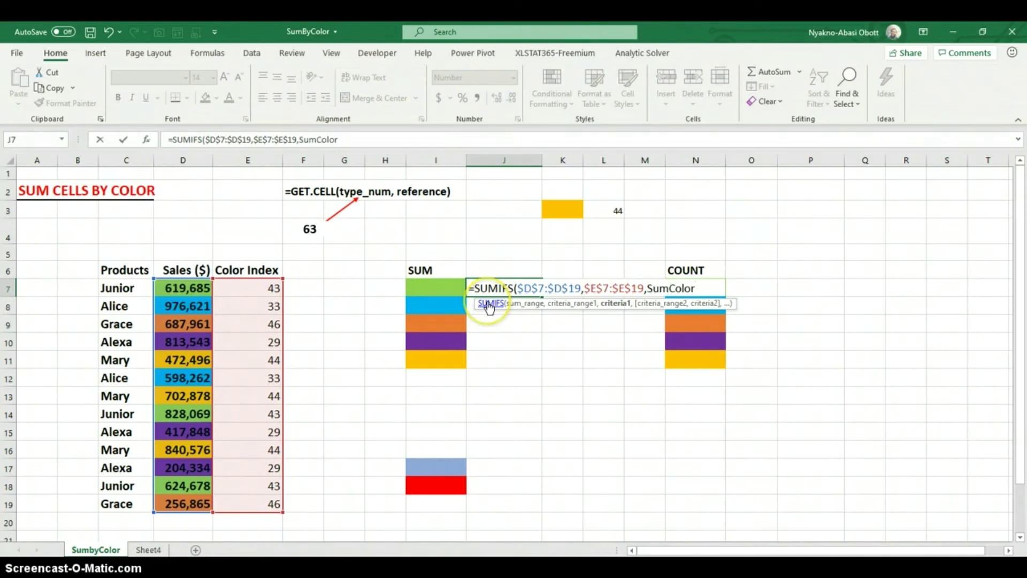
type(")")
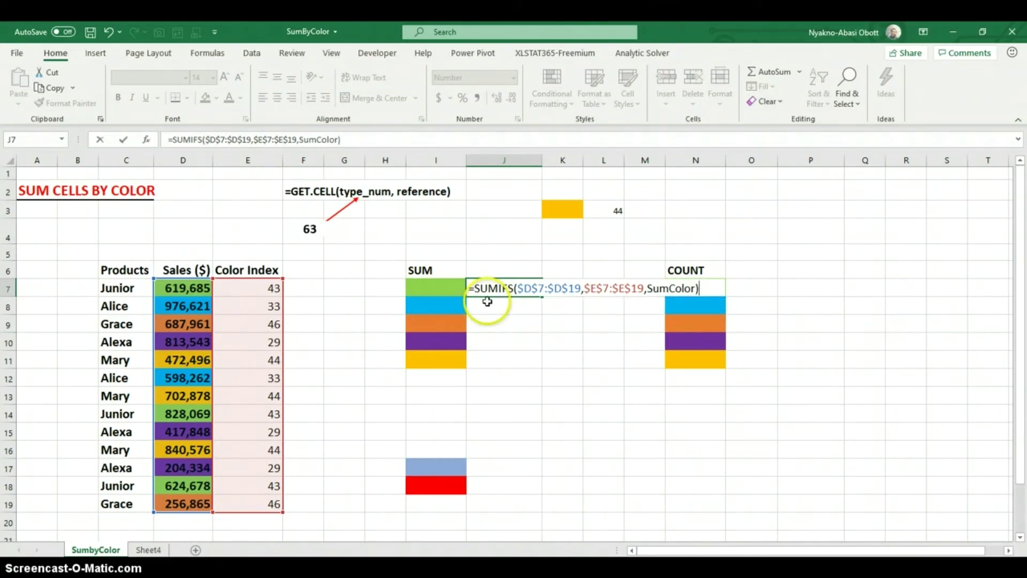
left_click(487, 302)
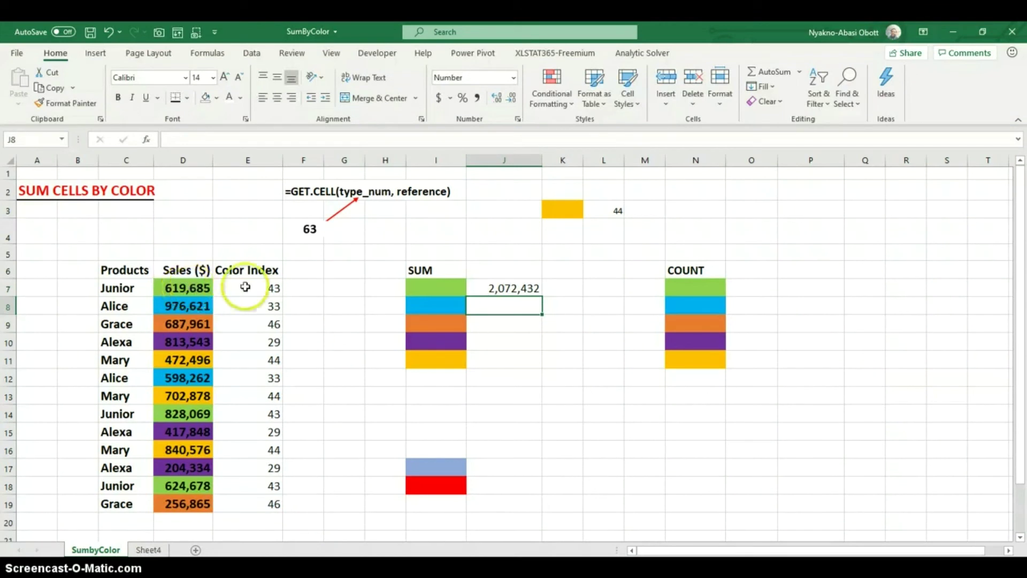
Copy the SUMIFS formula down to J11 to total each colour's sales
left_click(529, 283)
left_click_drag(543, 316, 527, 284)
left_click_drag(541, 333, 533, 361)
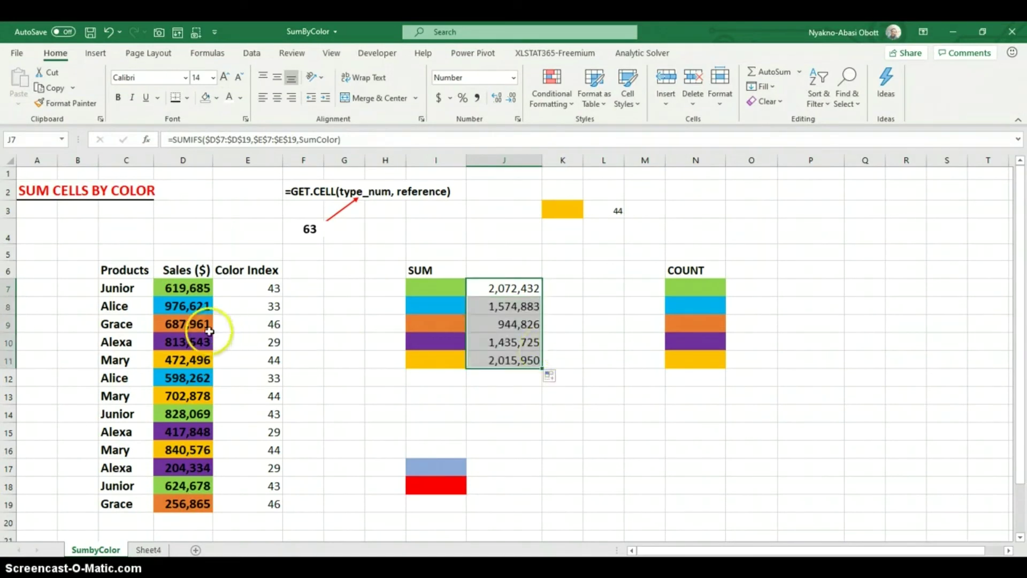
left_click(192, 323)
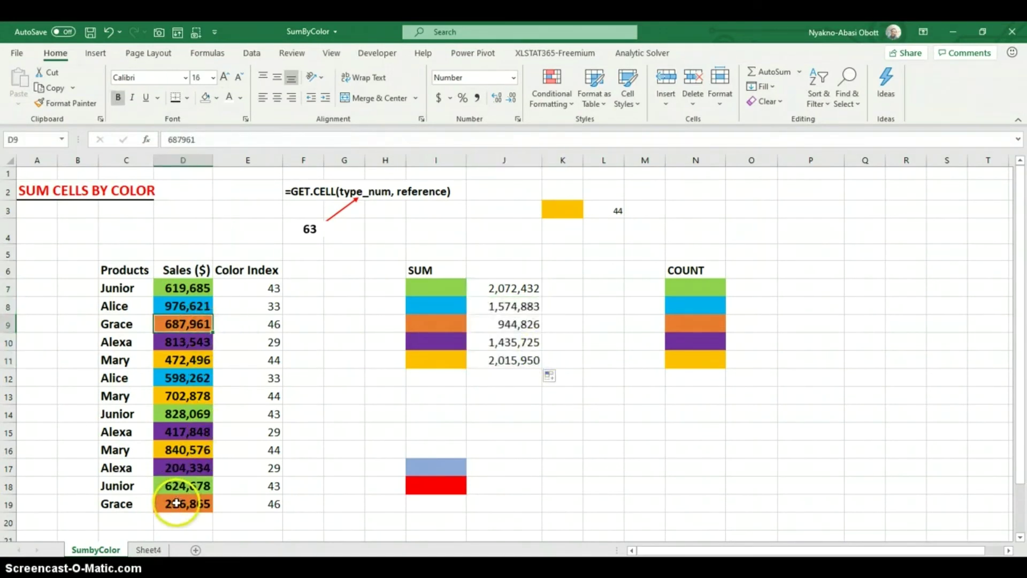
left_click(191, 287)
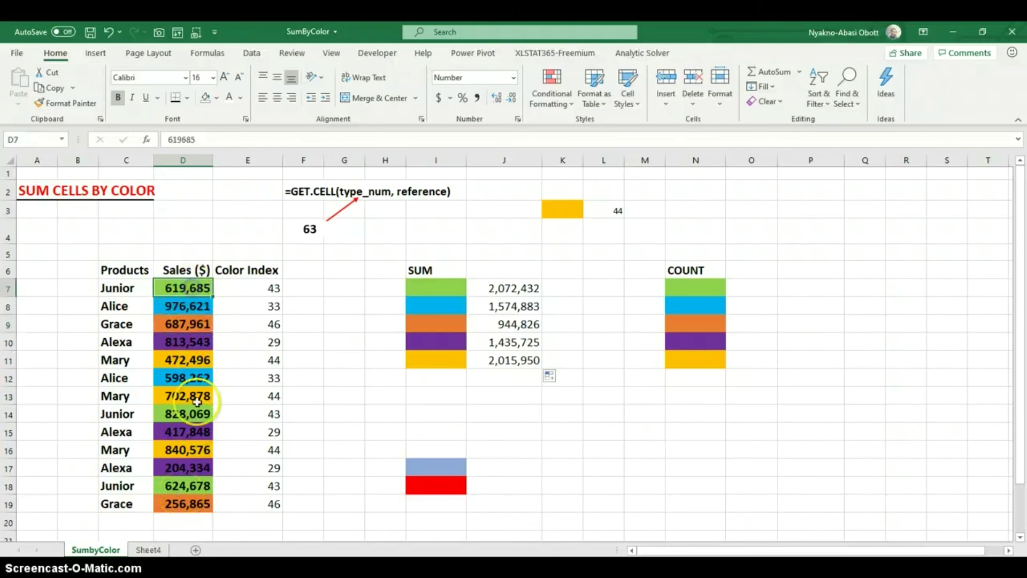
left_click(191, 414, "ctrl")
left_click(191, 485, "ctrl")
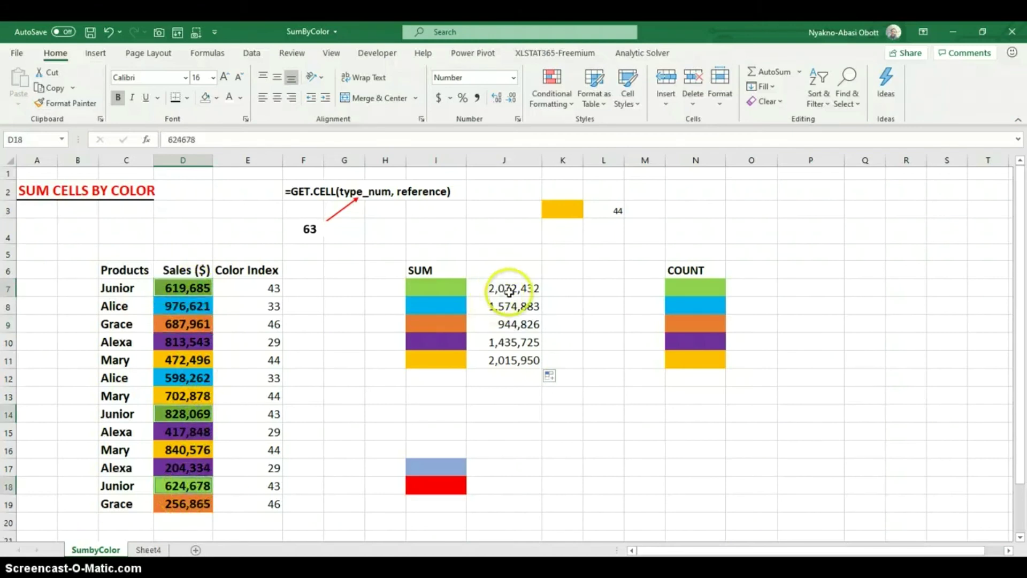
left_click(551, 306)
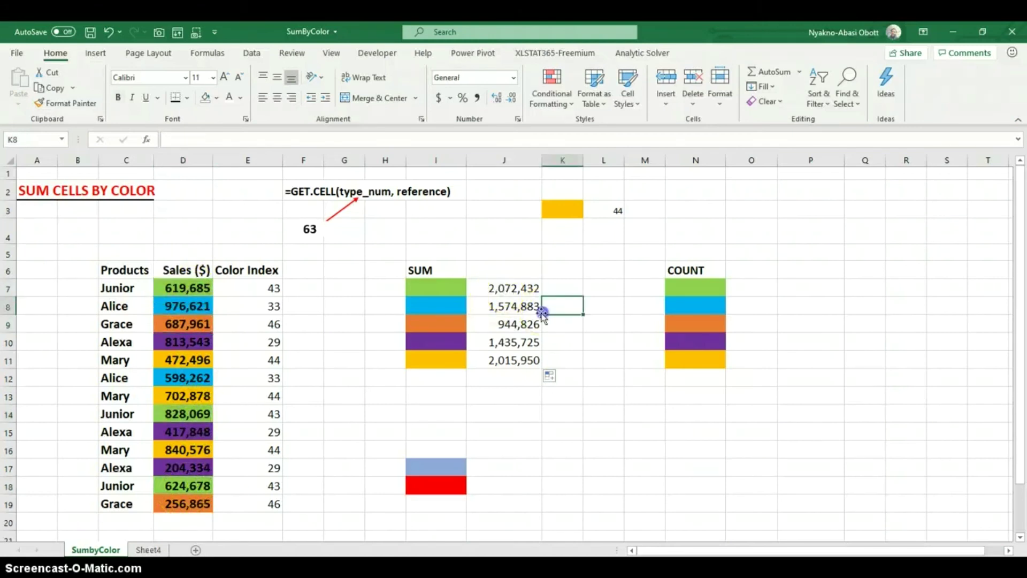
left_click(506, 270)
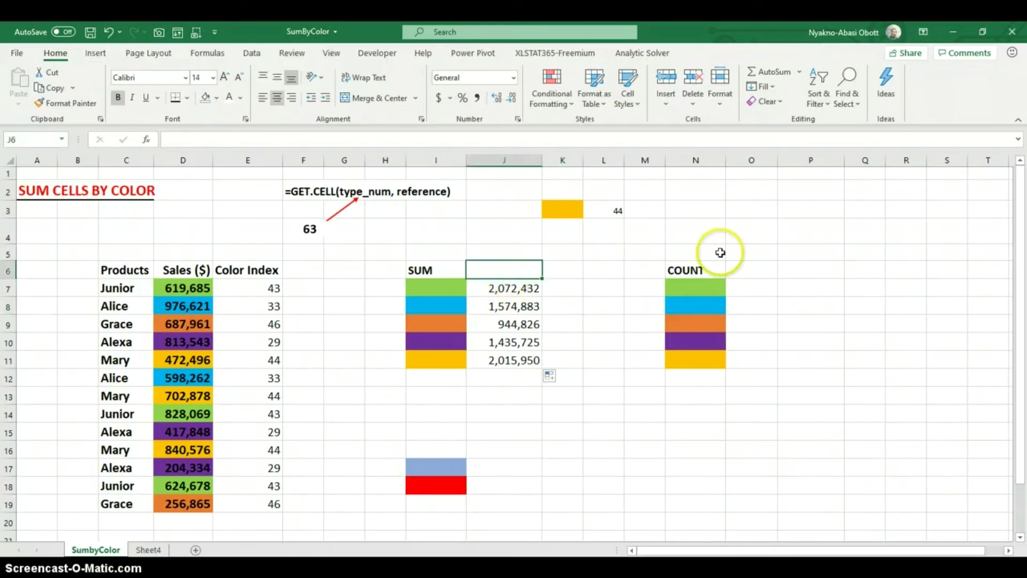
left_click(752, 284)
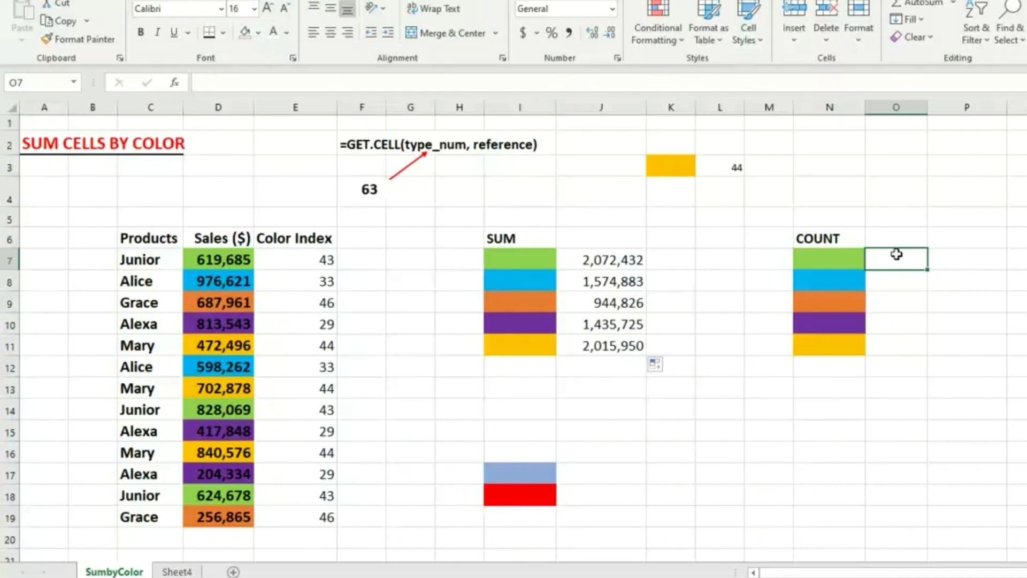
Enter =COUNTIFS($E$7:$E$19,SumColor) in O7 to count the green sales
type("=")
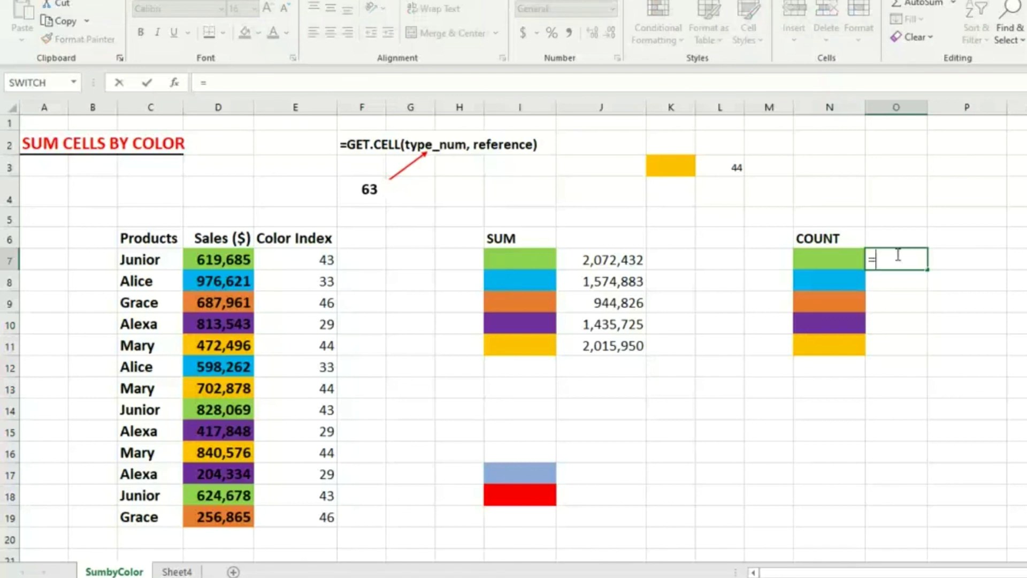
type("countifs")
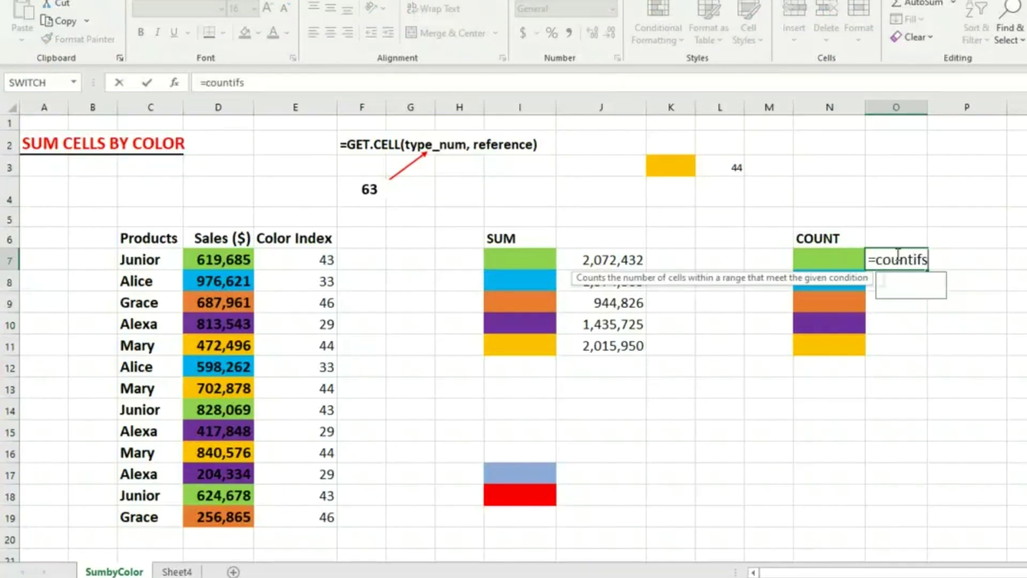
key("Tab")
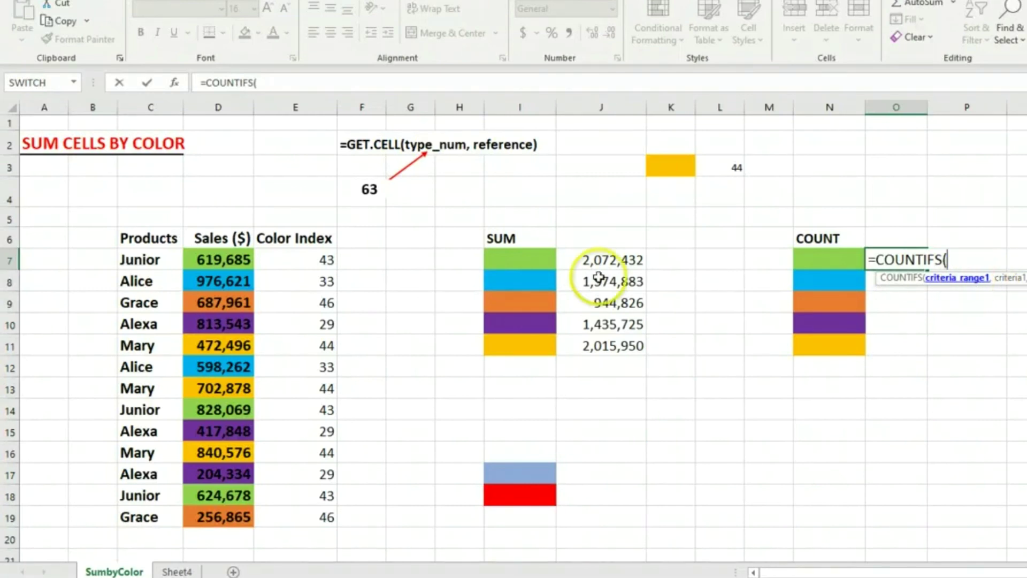
left_click_drag(309, 263, 320, 513)
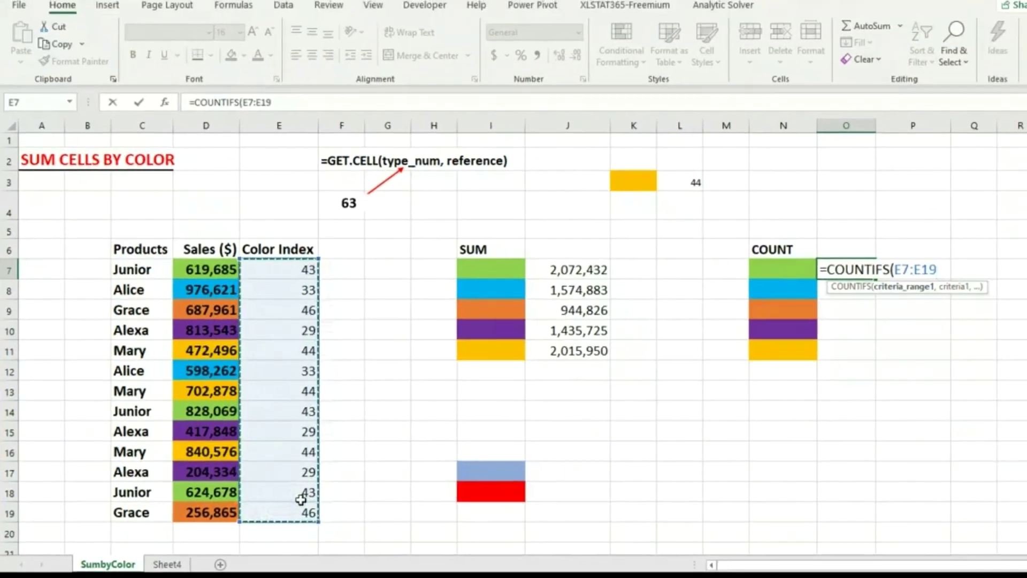
key("F4")
type(",")
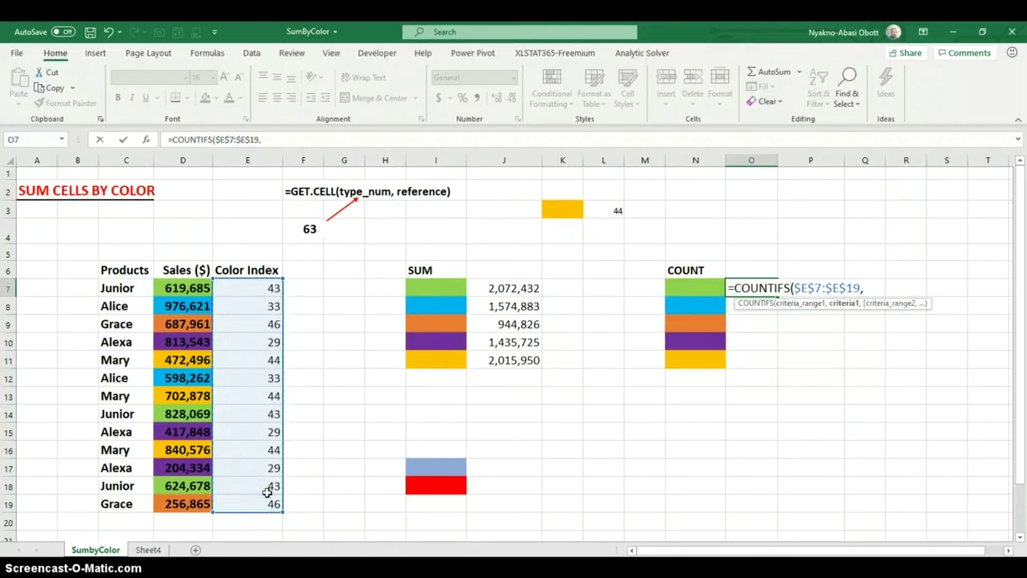
type("sumcolo")
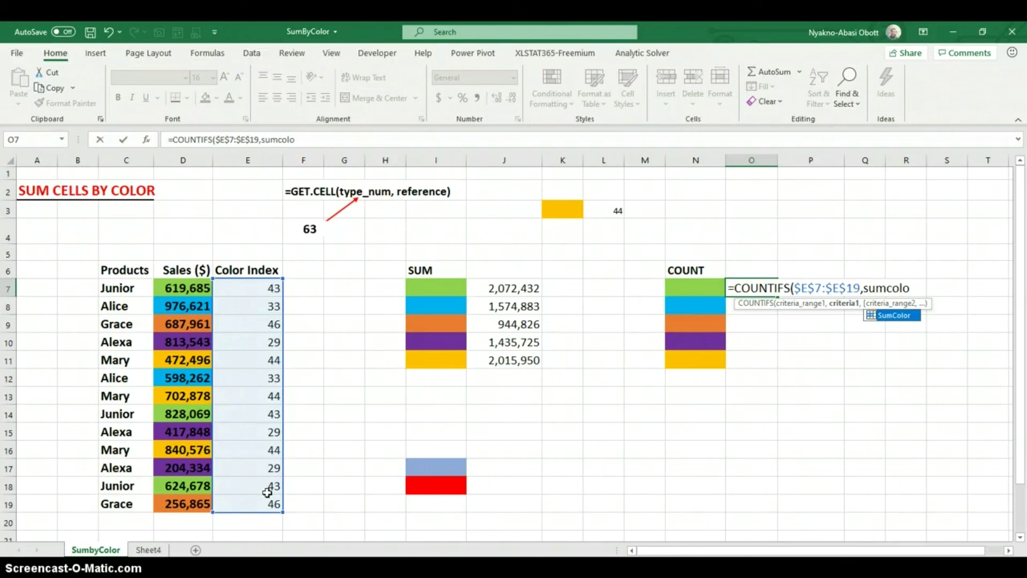
key("Tab")
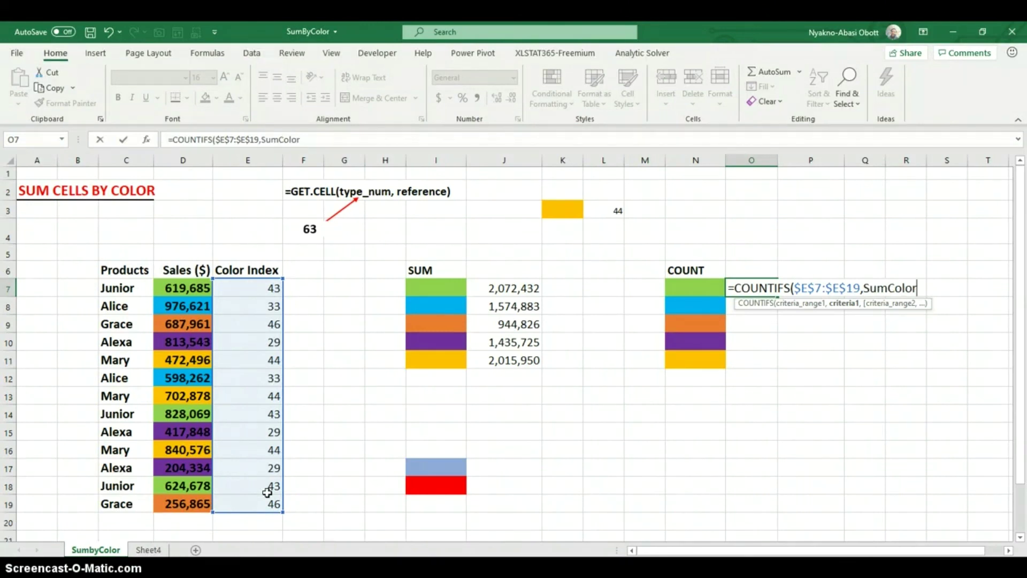
type(")")
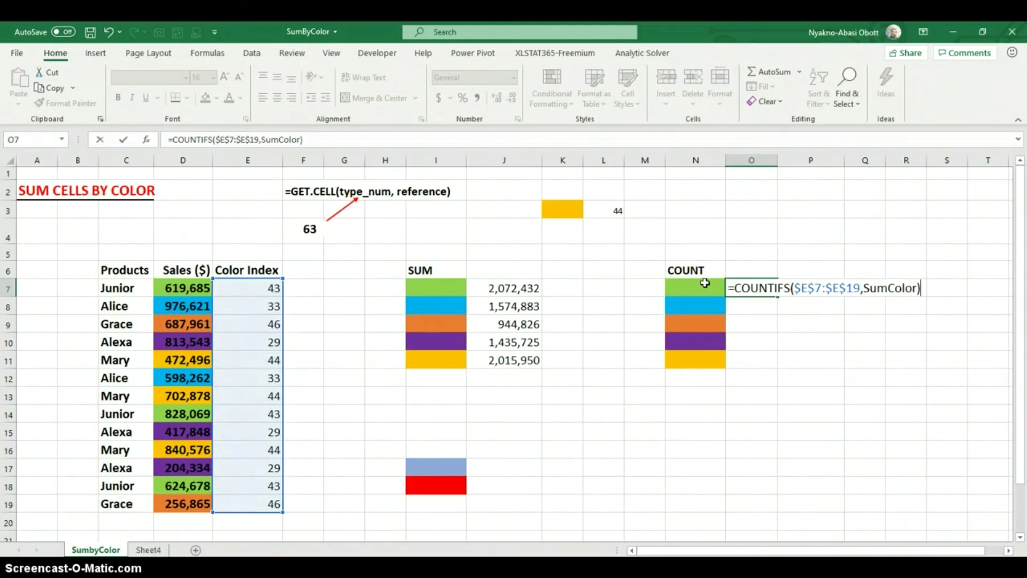
key("Return")
Fill the COUNTIFS formula down to O11, giving counts 3, 2, 2, 3, 3
left_click(770, 287)
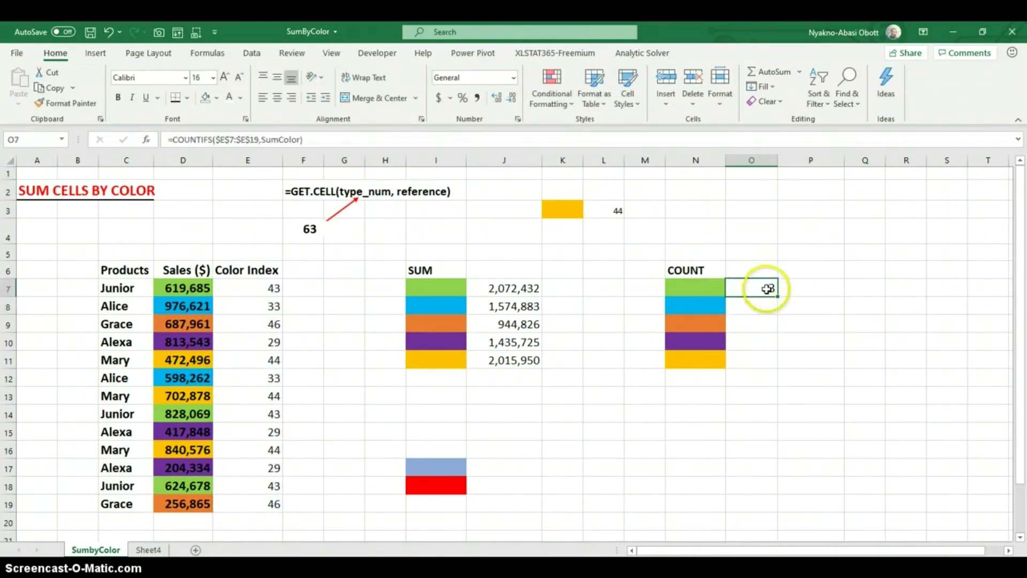
left_click_drag(779, 352, 779, 360)
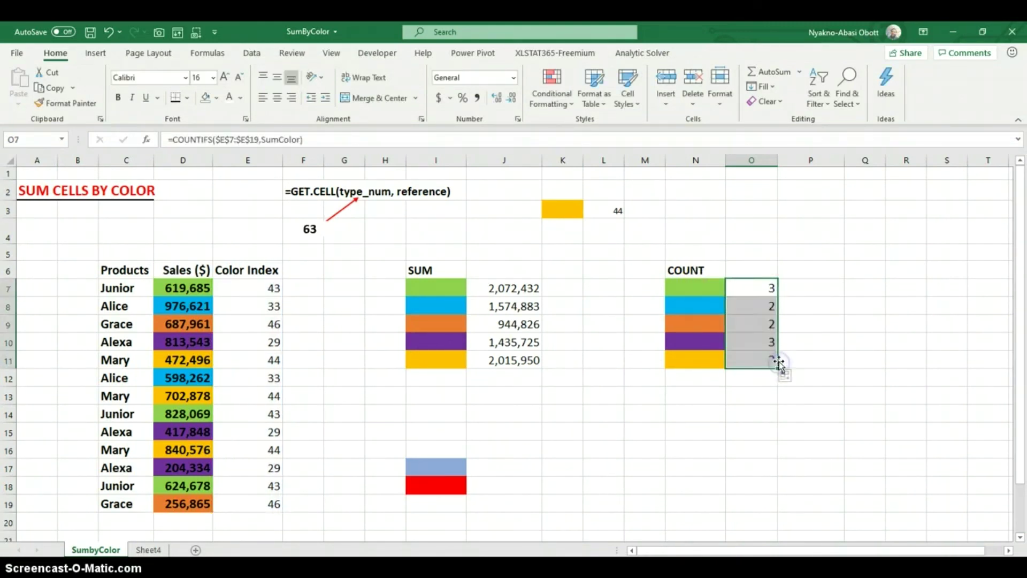
left_click(199, 290)
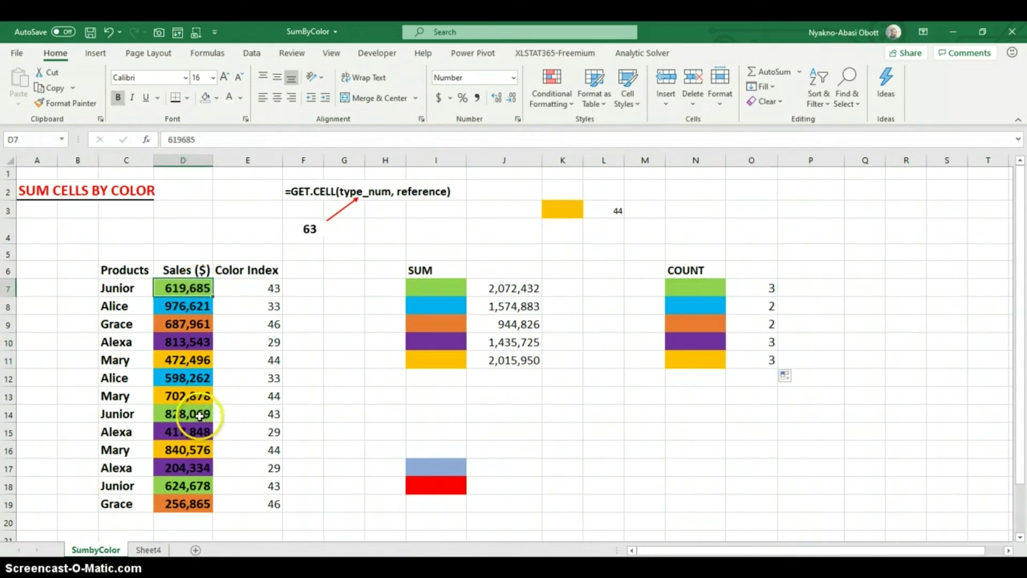
left_click(195, 414, "ctrl")
left_click(184, 486)
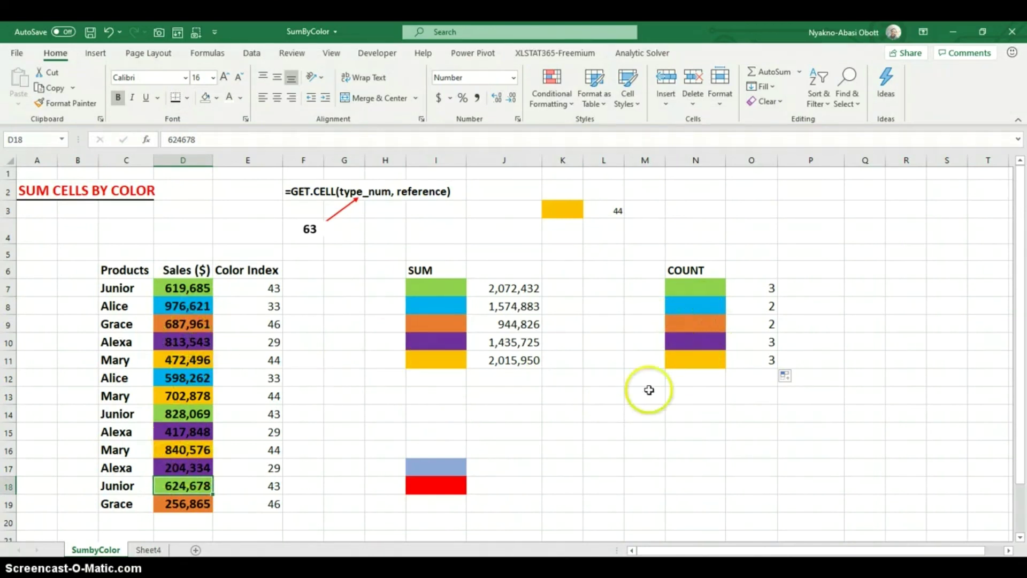
left_click(692, 394)
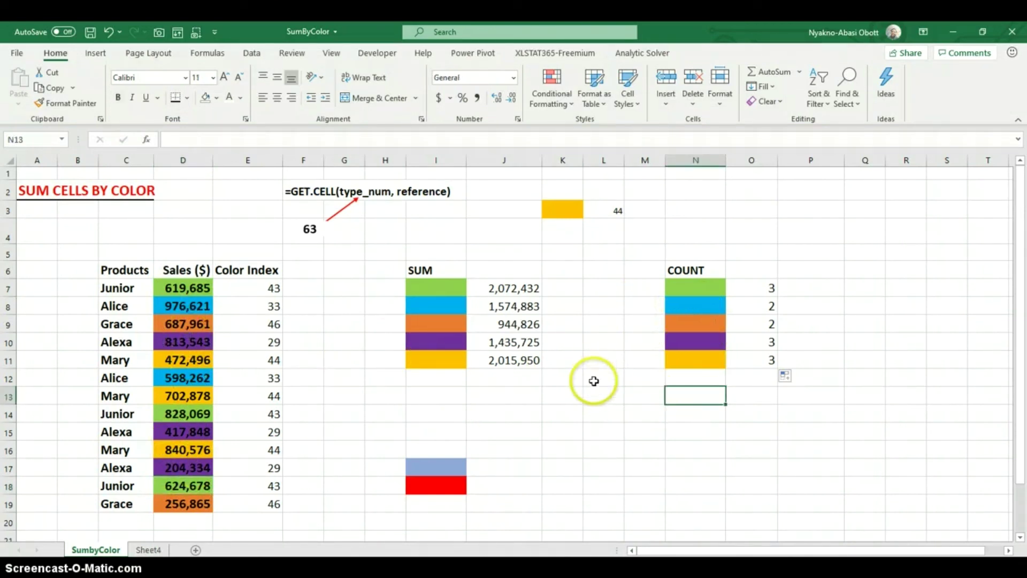